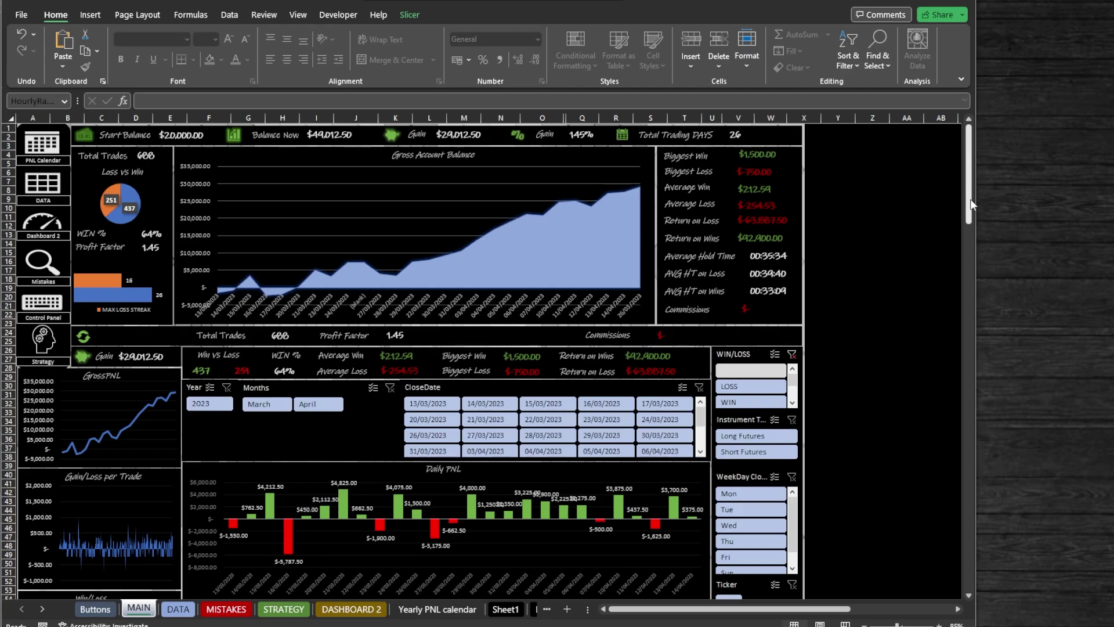
# Step: Look over the Buttons sheet, then return to the MAIN dashboard
pyautogui.moveTo(970, 204); pyautogui.dragTo(1005, 190)
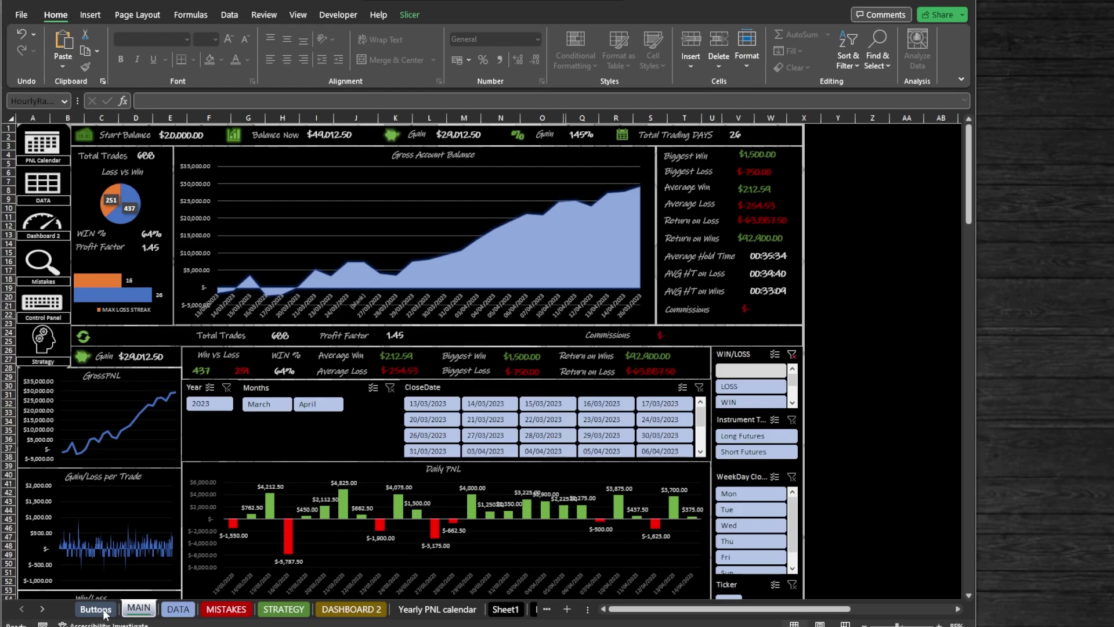
pyautogui.click(96, 609)
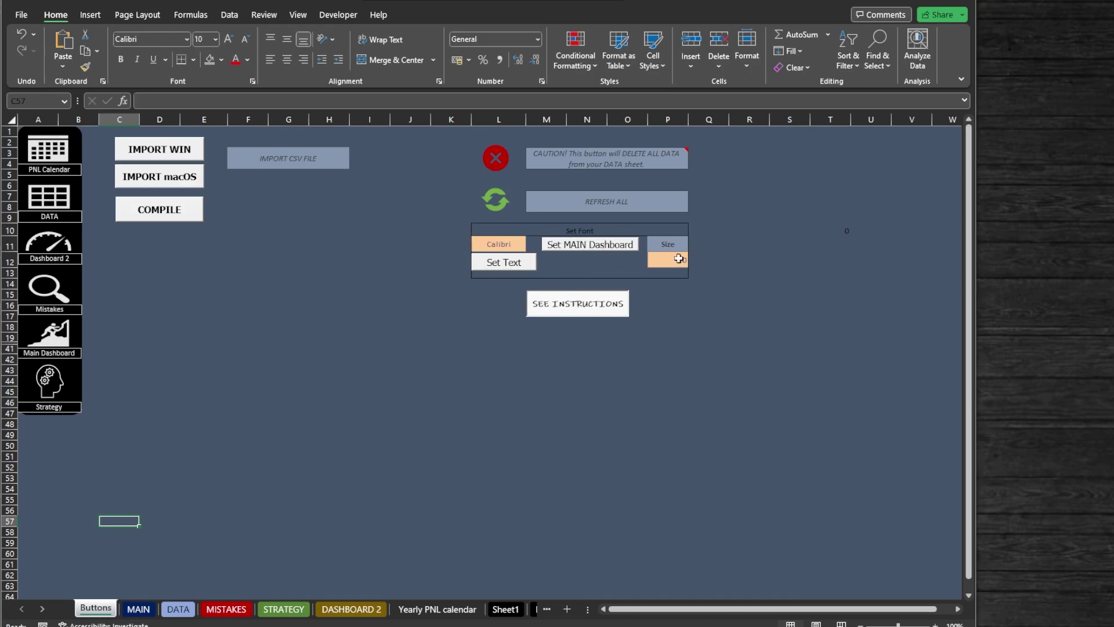
pyautogui.click(142, 611)
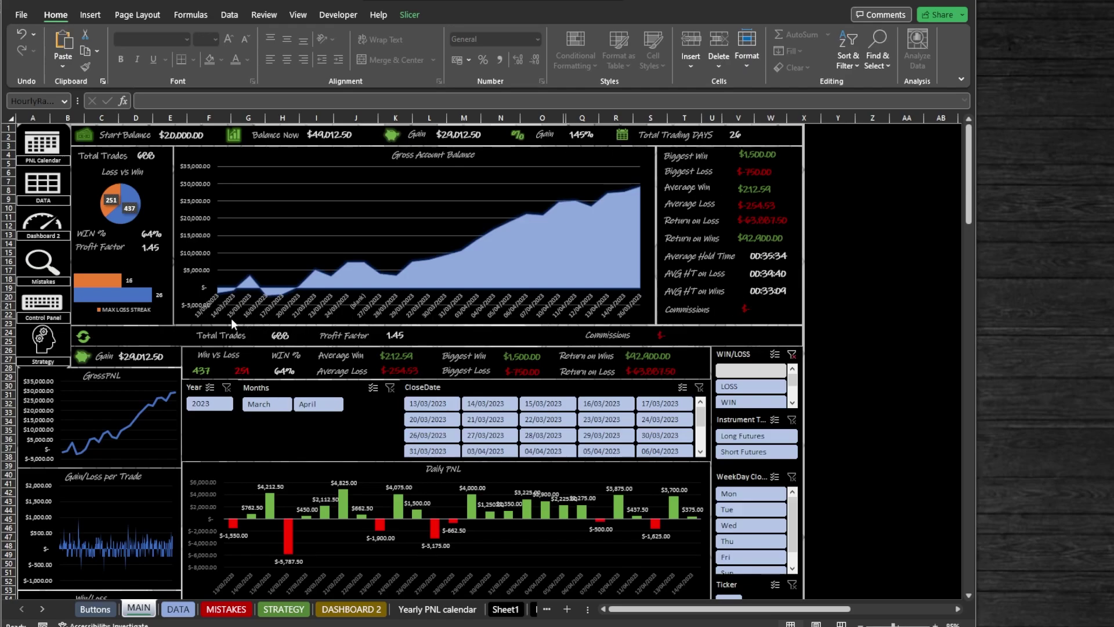
# Step: Try a March filter, then a 13/03–17/03 close-date filter, clearing each, then pick ATM22
pyautogui.click(277, 405)
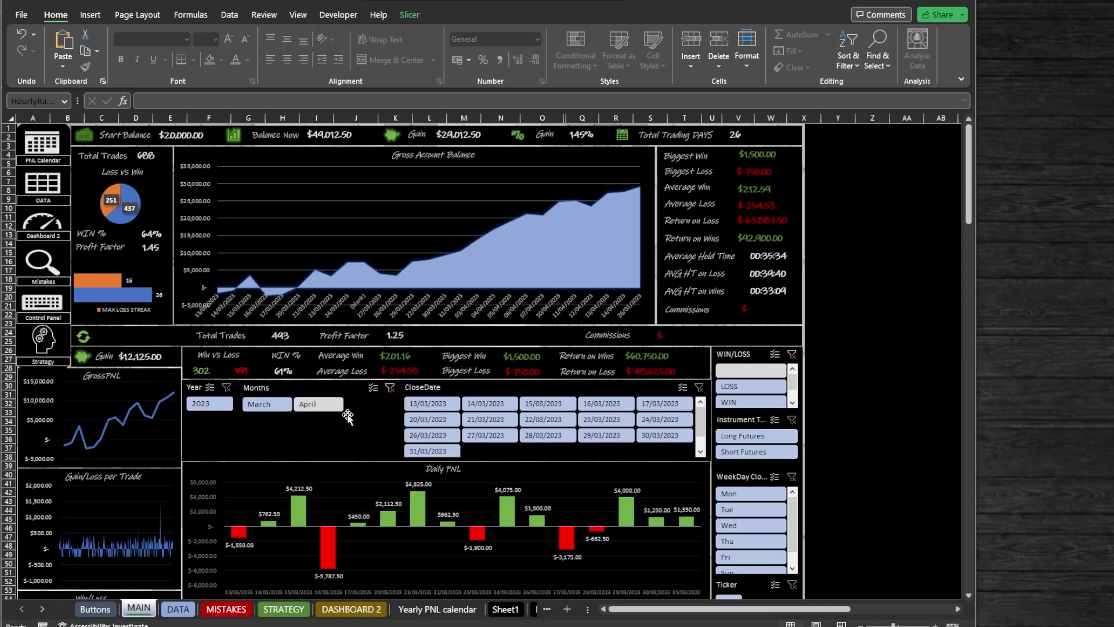
pyautogui.click(390, 386)
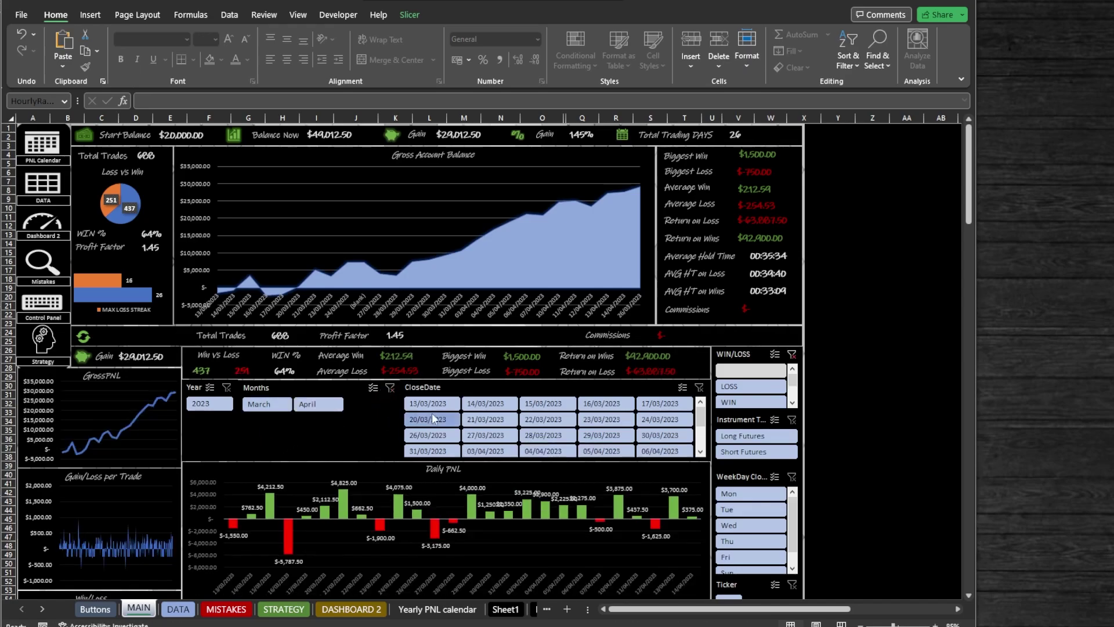
pyautogui.click(440, 405)
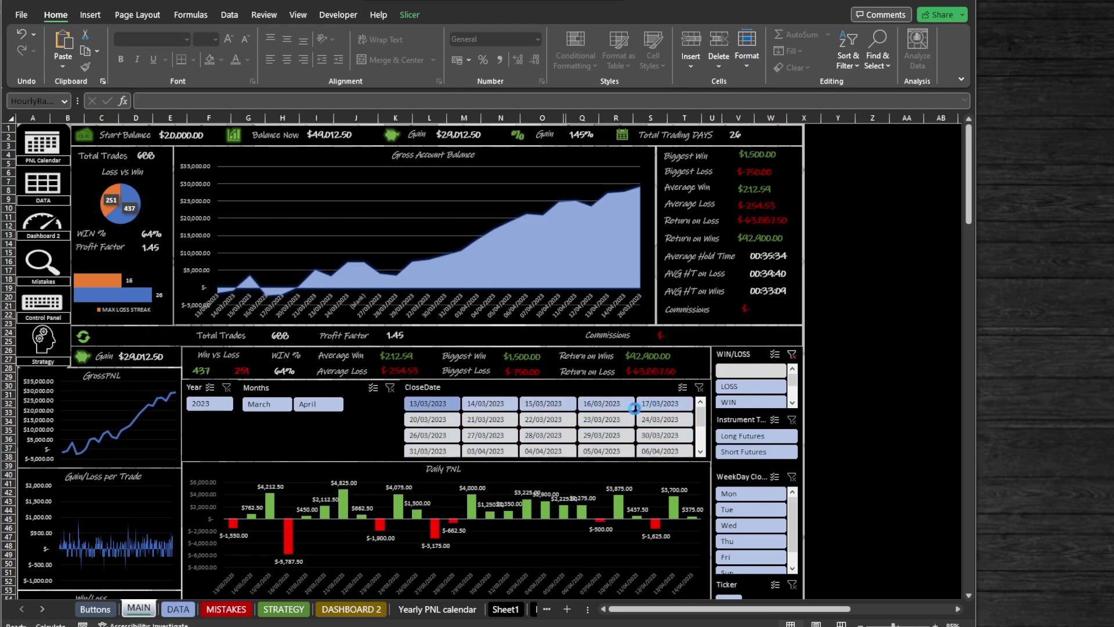
pyautogui.keyDown('shift'); pyautogui.click(634, 405); pyautogui.keyUp('shift')
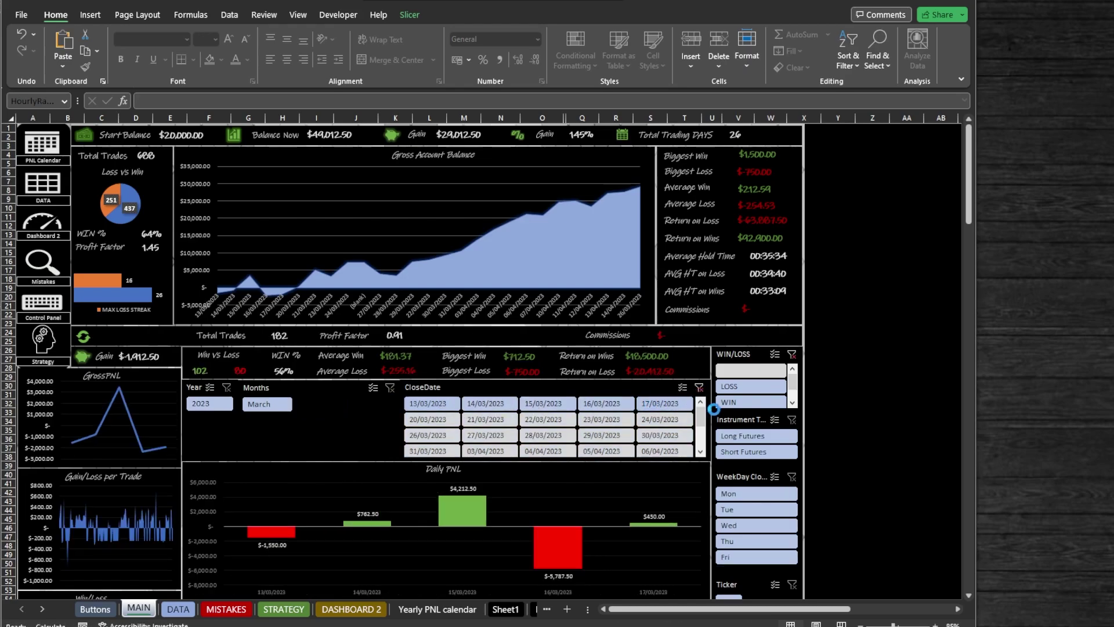
pyautogui.click(699, 387)
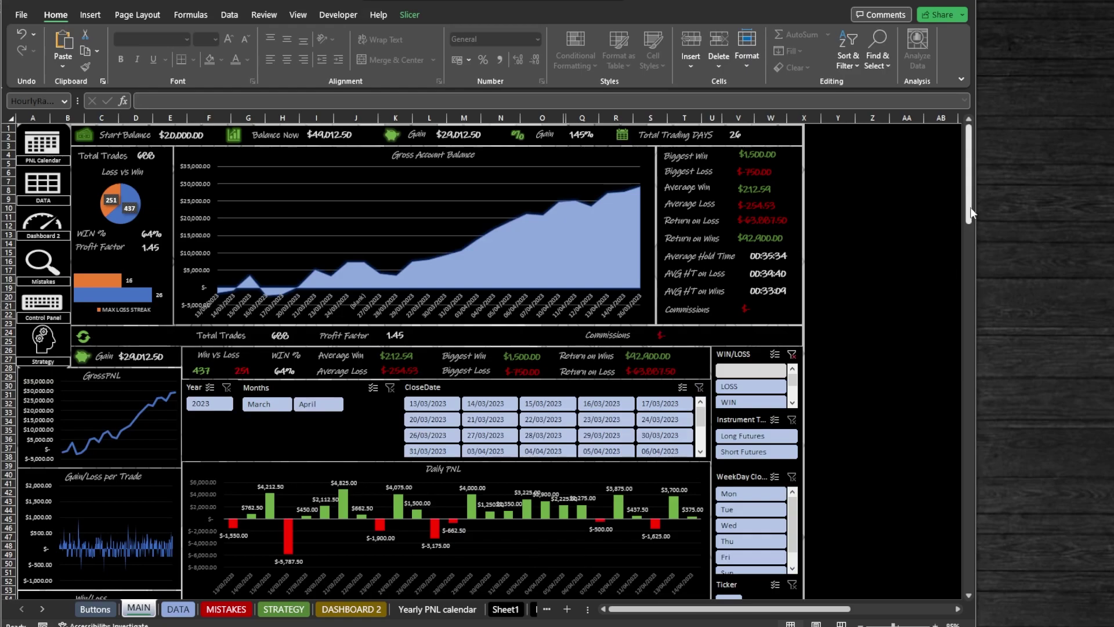
pyautogui.moveTo(969, 214); pyautogui.dragTo(994, 325)
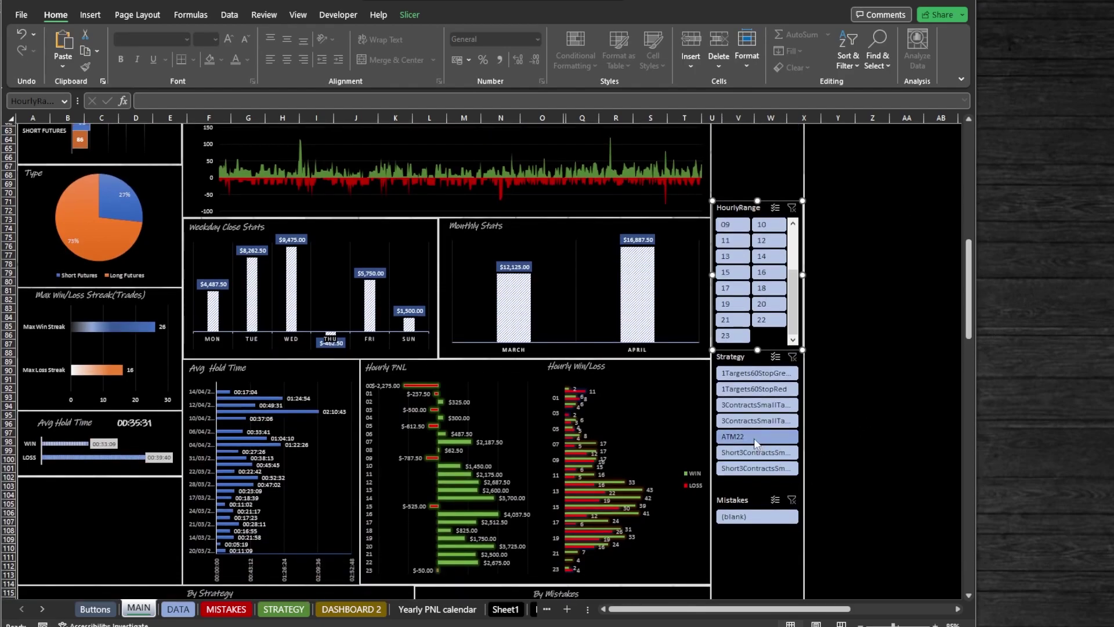
pyautogui.click(756, 472)
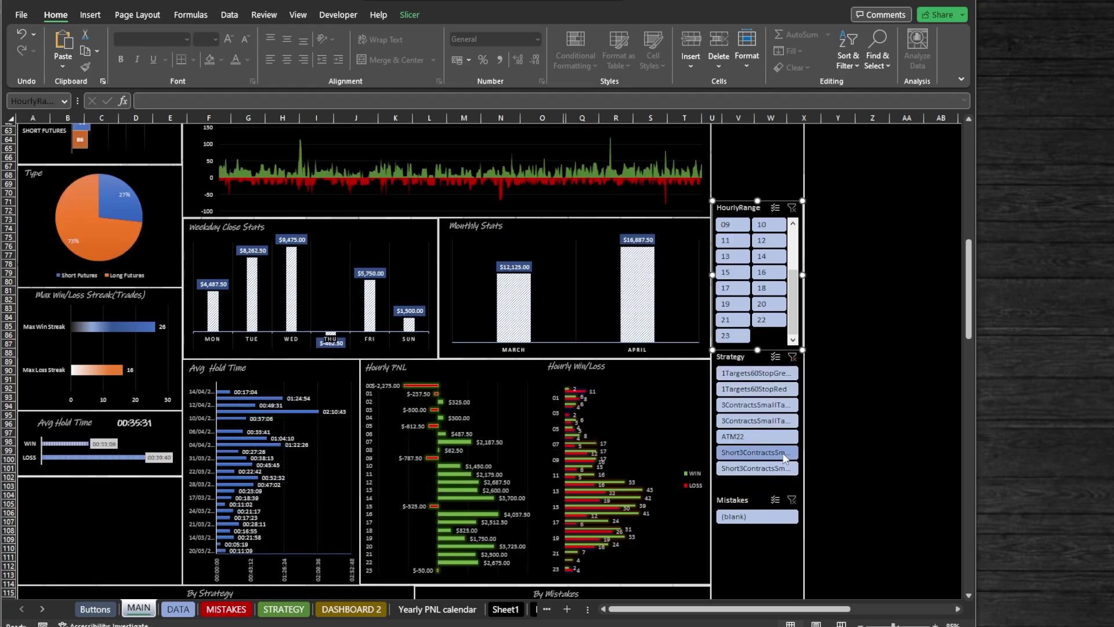
# Step: Limit the dashboard to March and the ATM22 strategy: 144 trades, $13,187.50 gain
pyautogui.moveTo(968, 307); pyautogui.dragTo(979, 203)
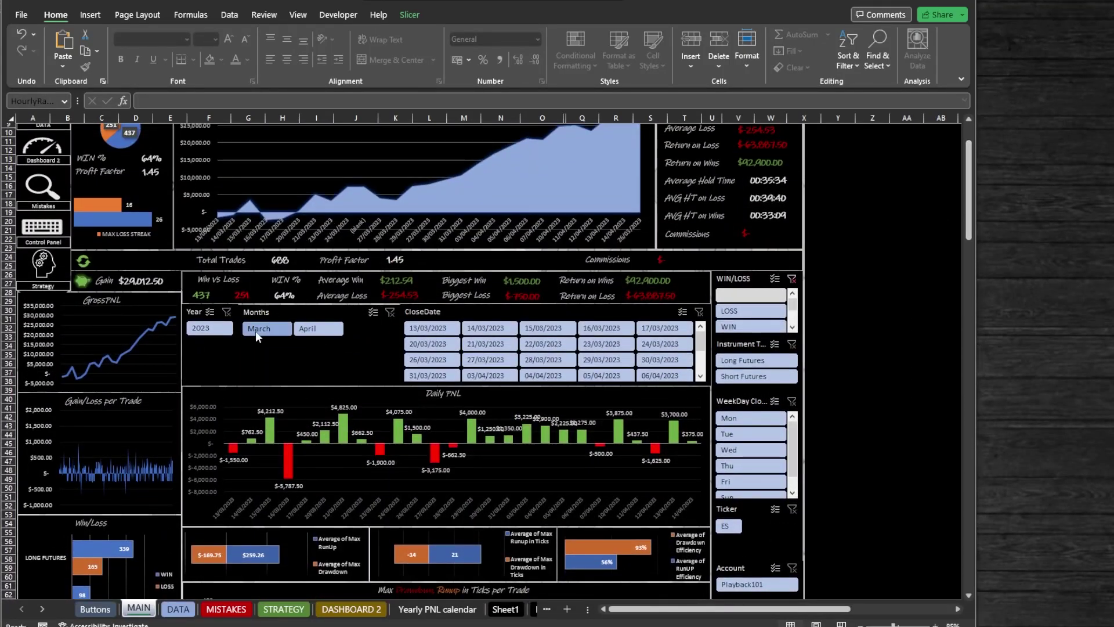
pyautogui.click(318, 328)
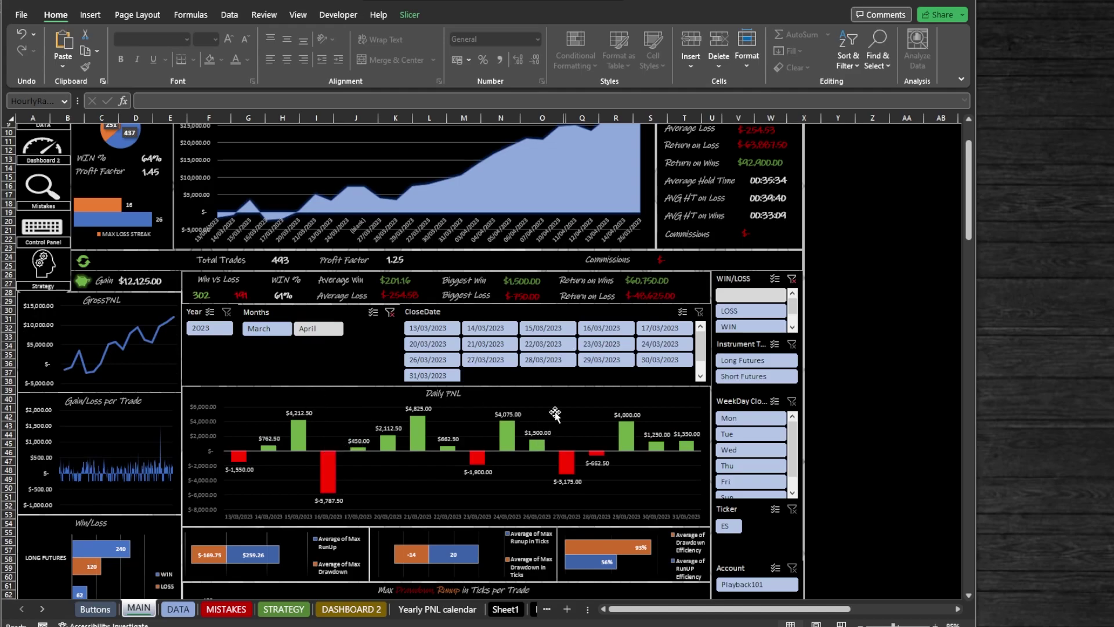
pyautogui.moveTo(967, 203); pyautogui.dragTo(1001, 356)
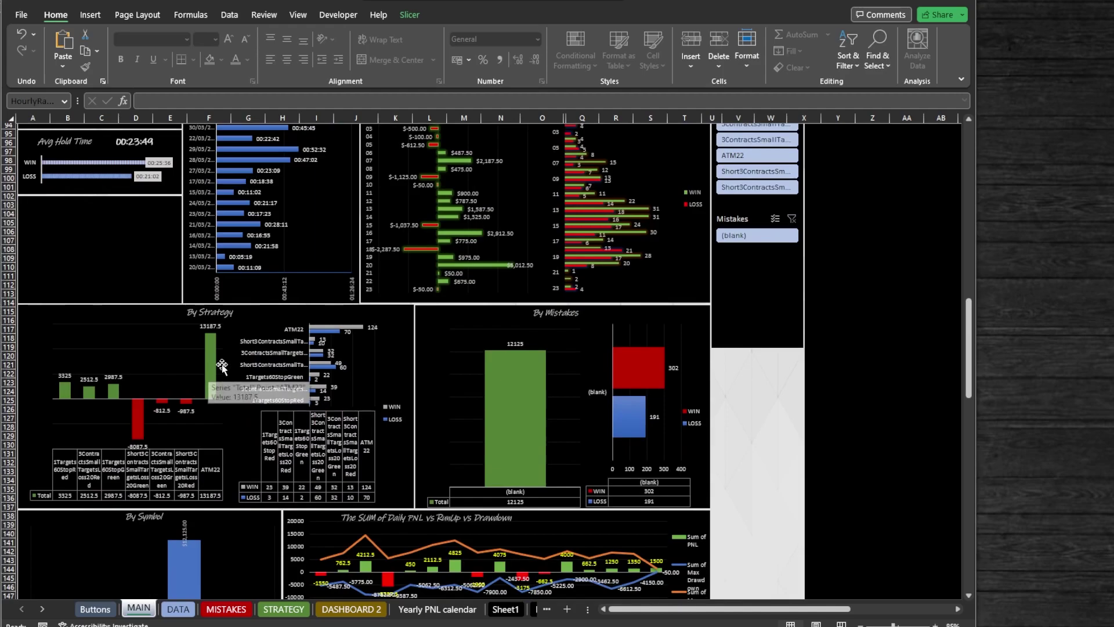
pyautogui.click(755, 157)
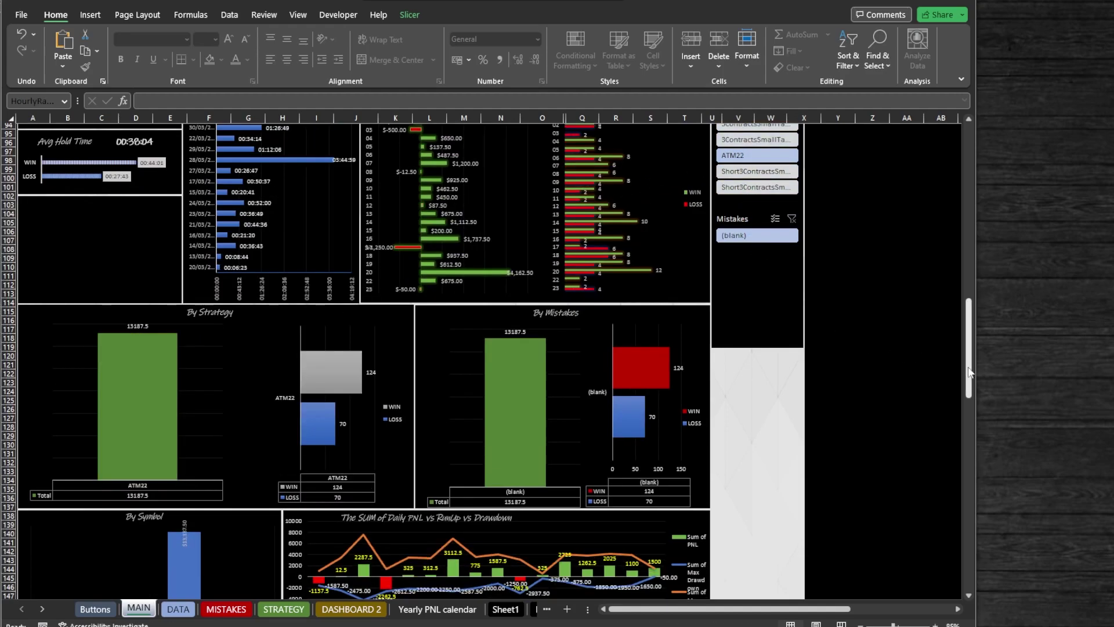
pyautogui.moveTo(970, 374); pyautogui.dragTo(978, 324)
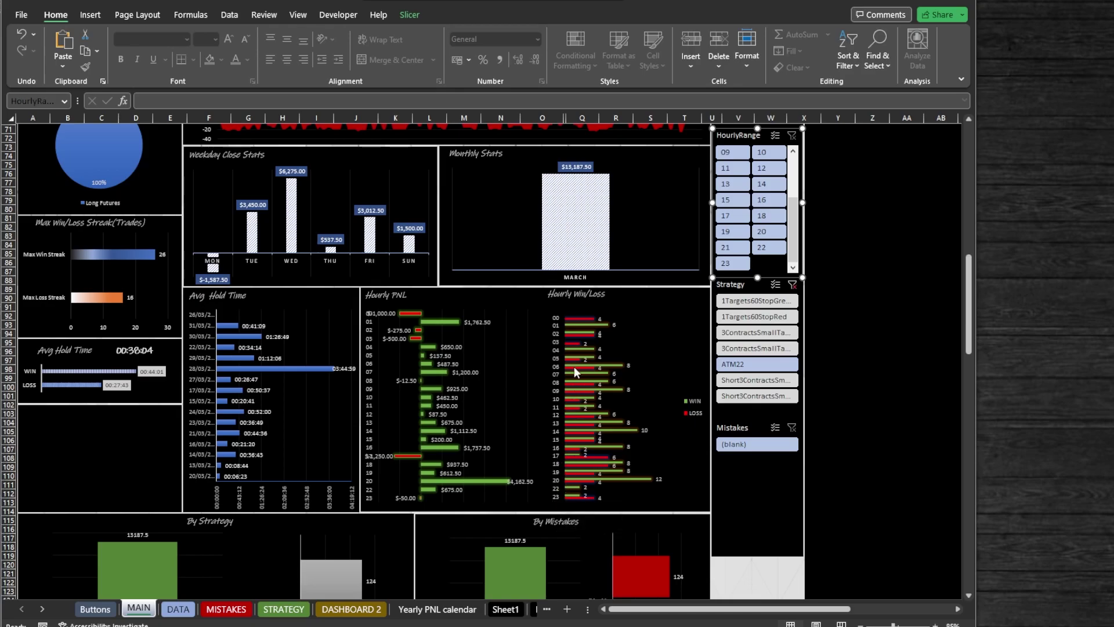
pyautogui.moveTo(973, 316); pyautogui.dragTo(968, 146)
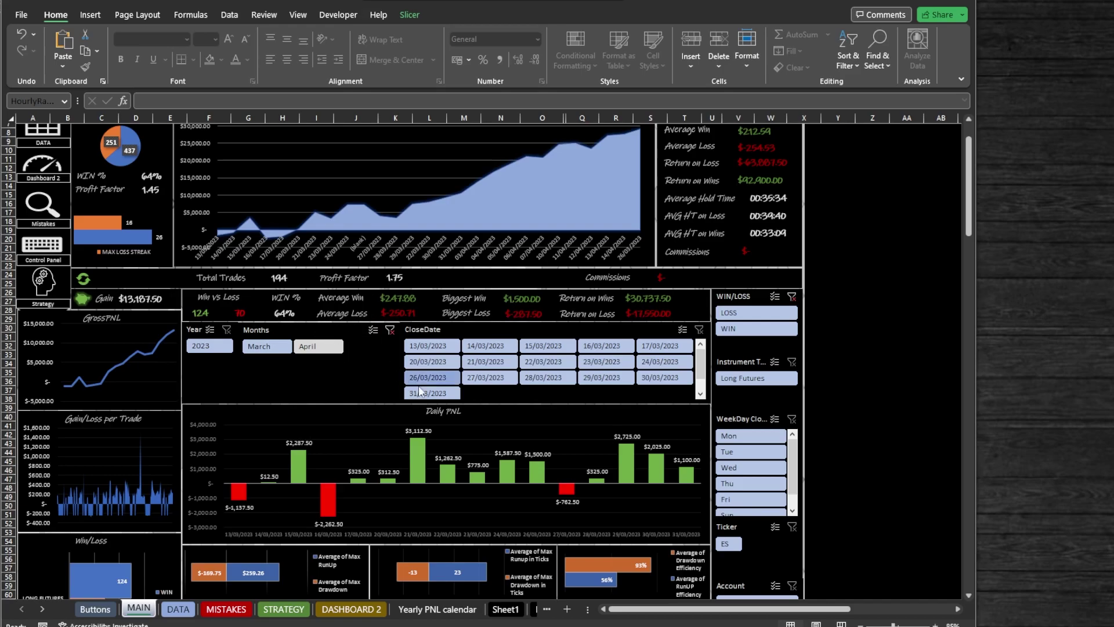
# Step: Deselect hours 00, 02 and 03 in the HourlyRange slicer, giving 166 trades and $16,262.50
pyautogui.moveTo(966, 220); pyautogui.dragTo(967, 300)
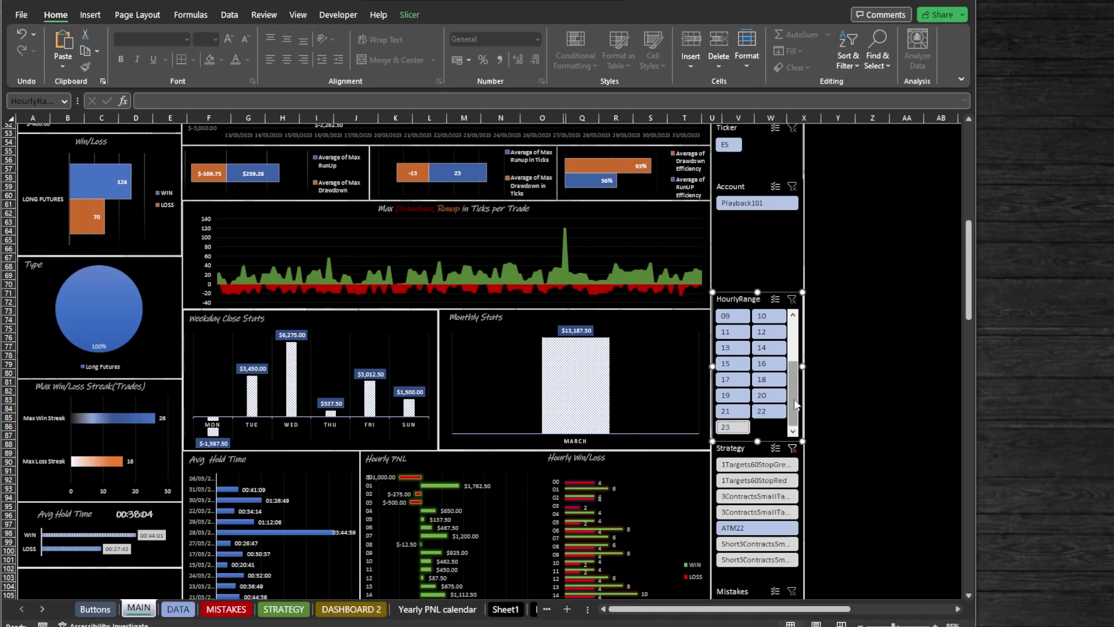
pyautogui.moveTo(791, 412); pyautogui.dragTo(798, 365)
pyautogui.click(769, 316)
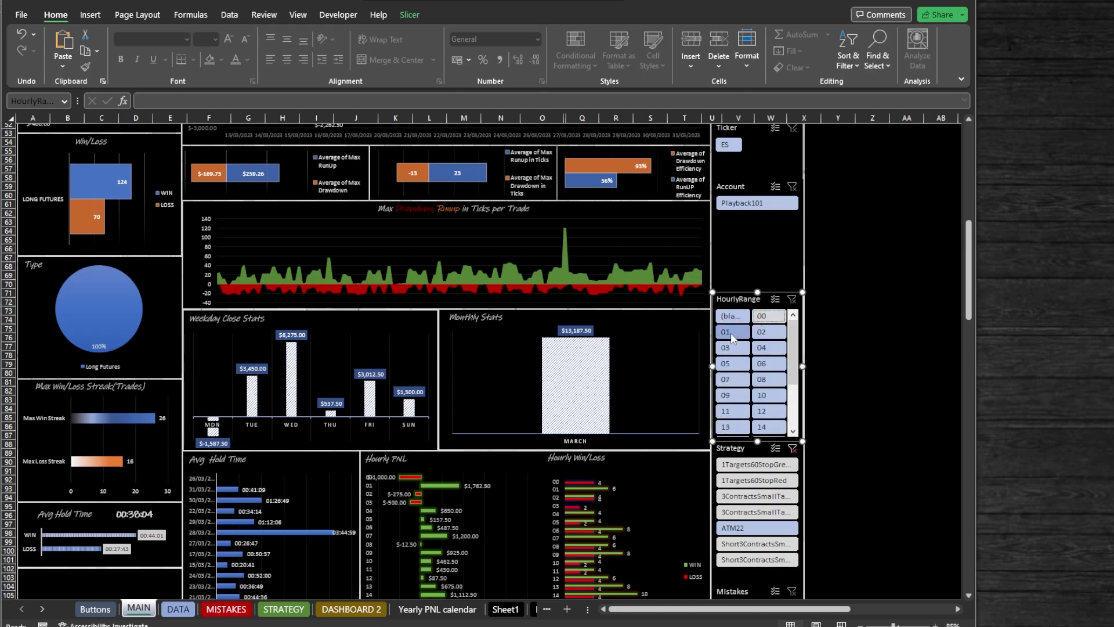
pyautogui.click(766, 331)
pyautogui.click(732, 348)
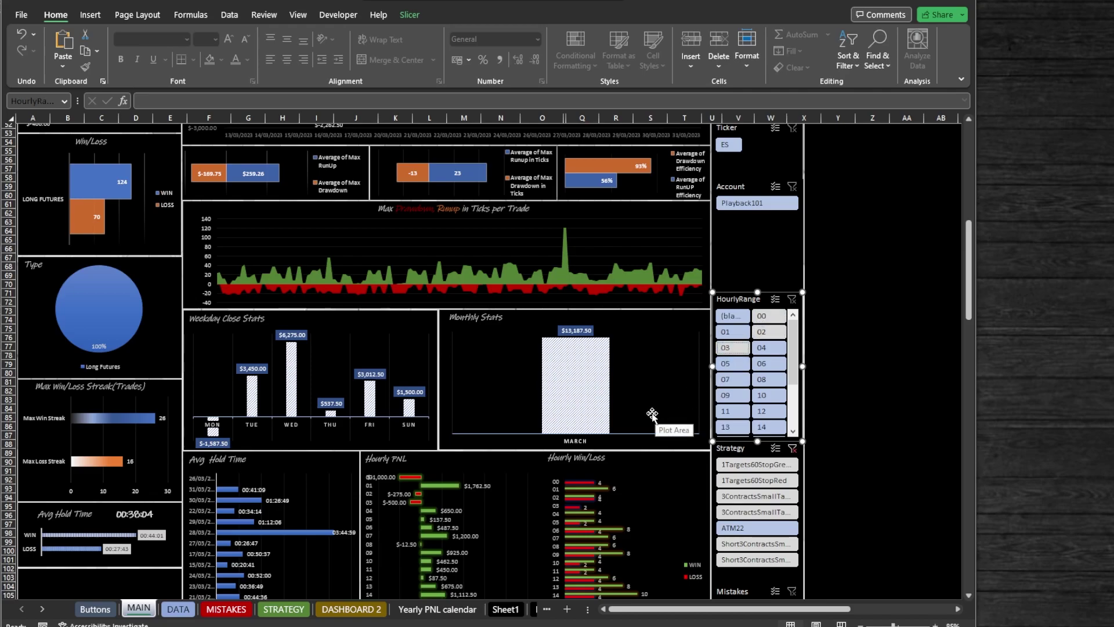
pyautogui.moveTo(967, 304); pyautogui.dragTo(999, 217)
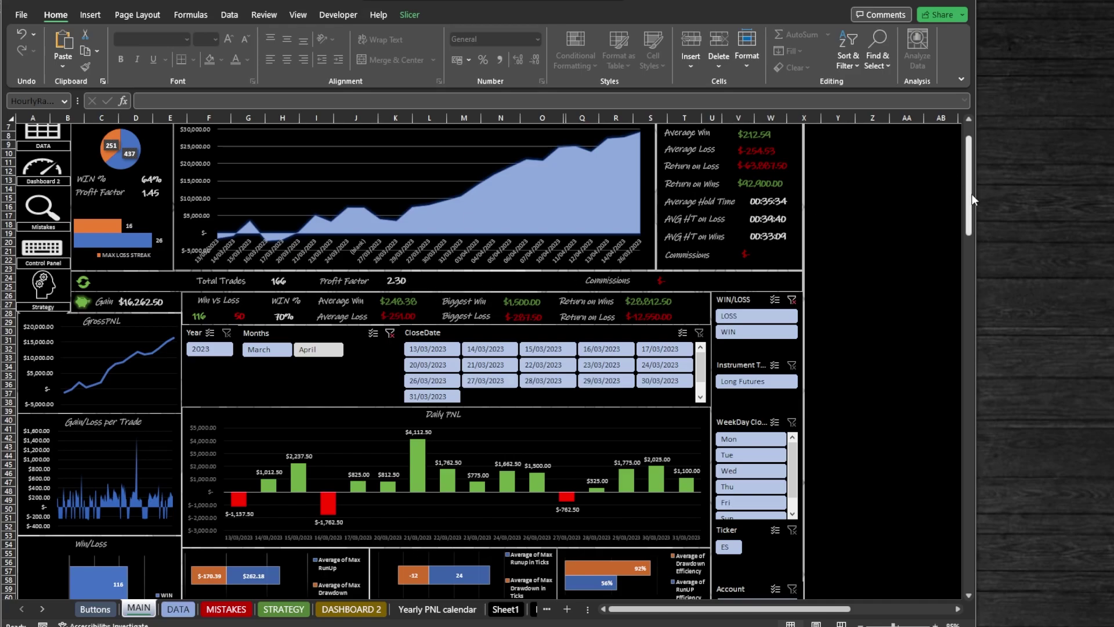
pyautogui.moveTo(969, 200); pyautogui.dragTo(979, 283)
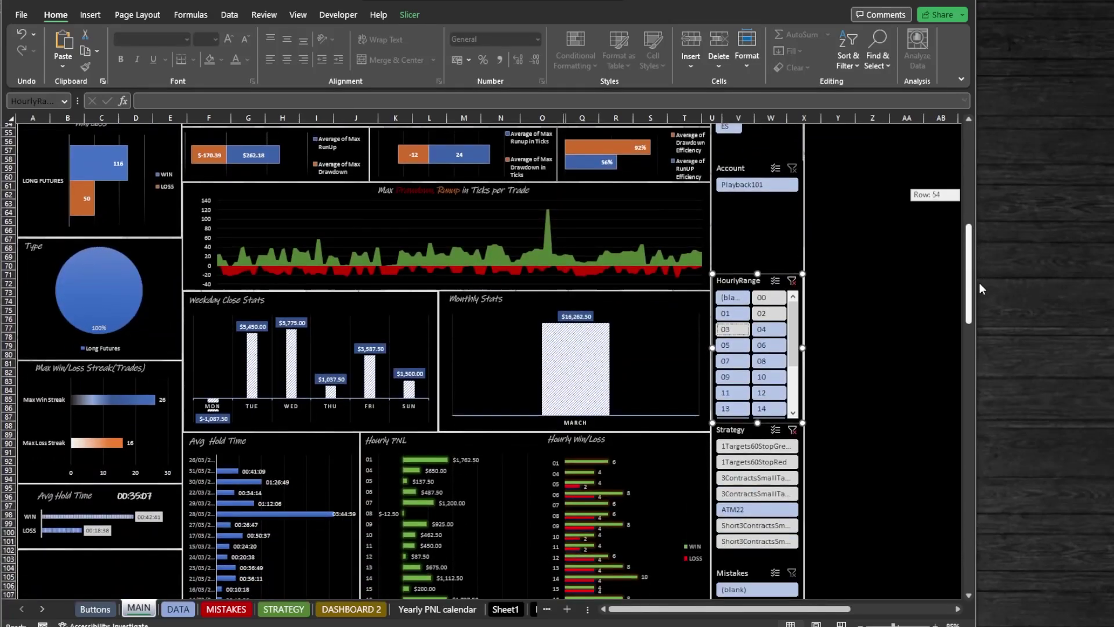
# Step: Clear the HourlyRange and Strategy slicers, then filter CloseDate to 21/03/2023 (34 trades, $4,825)
pyautogui.click(792, 281)
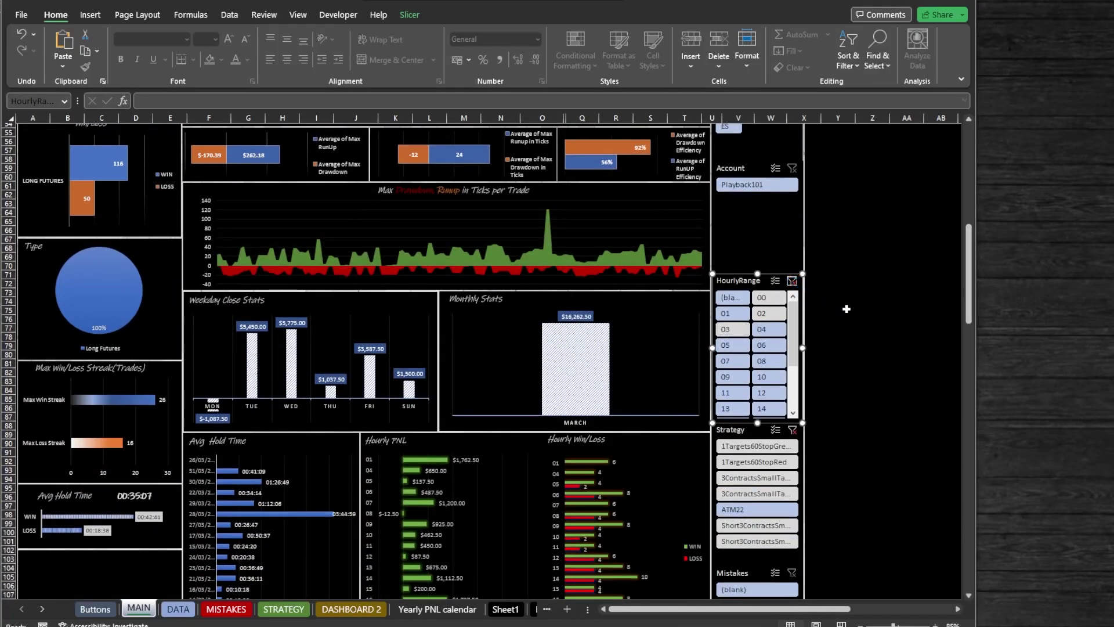
pyautogui.click(791, 429)
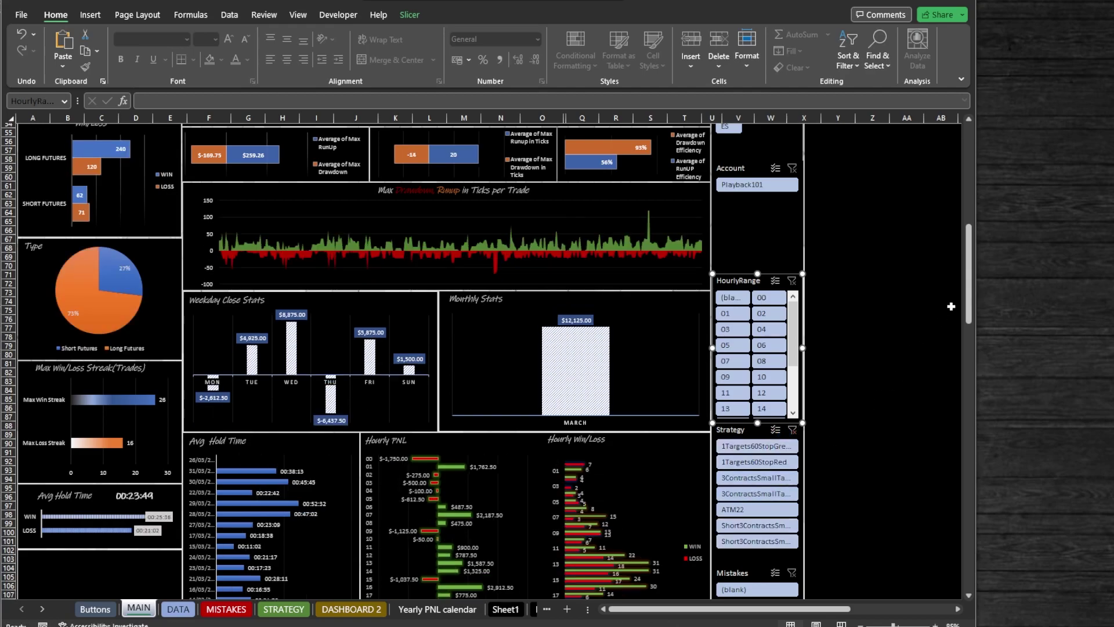
pyautogui.moveTo(968, 289); pyautogui.dragTo(978, 230)
pyautogui.click(499, 196)
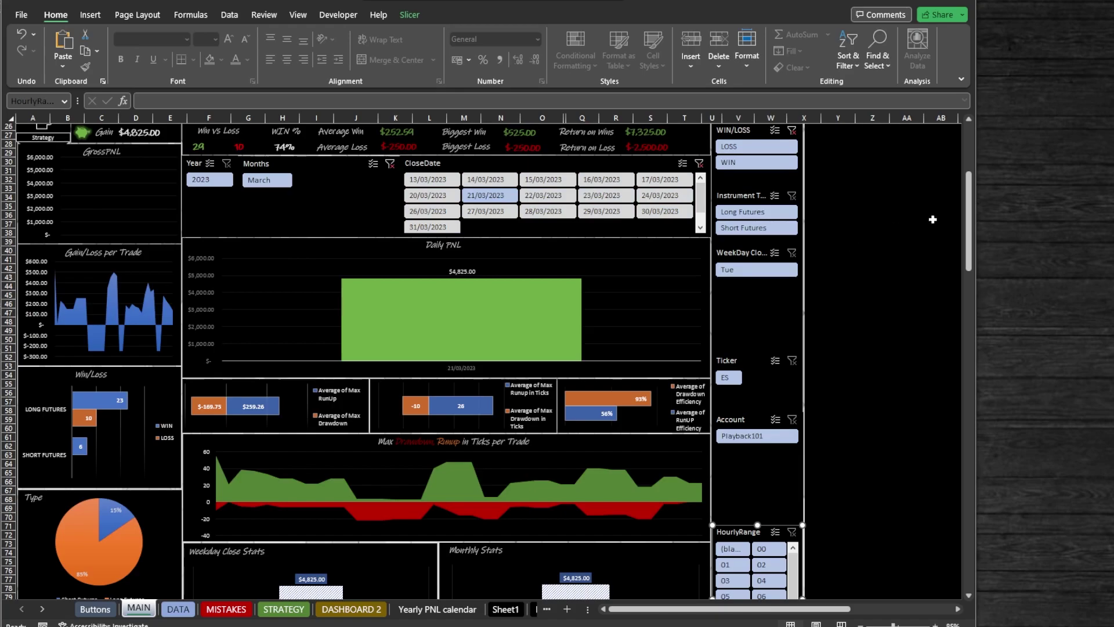
pyautogui.moveTo(972, 212); pyautogui.dragTo(995, 447)
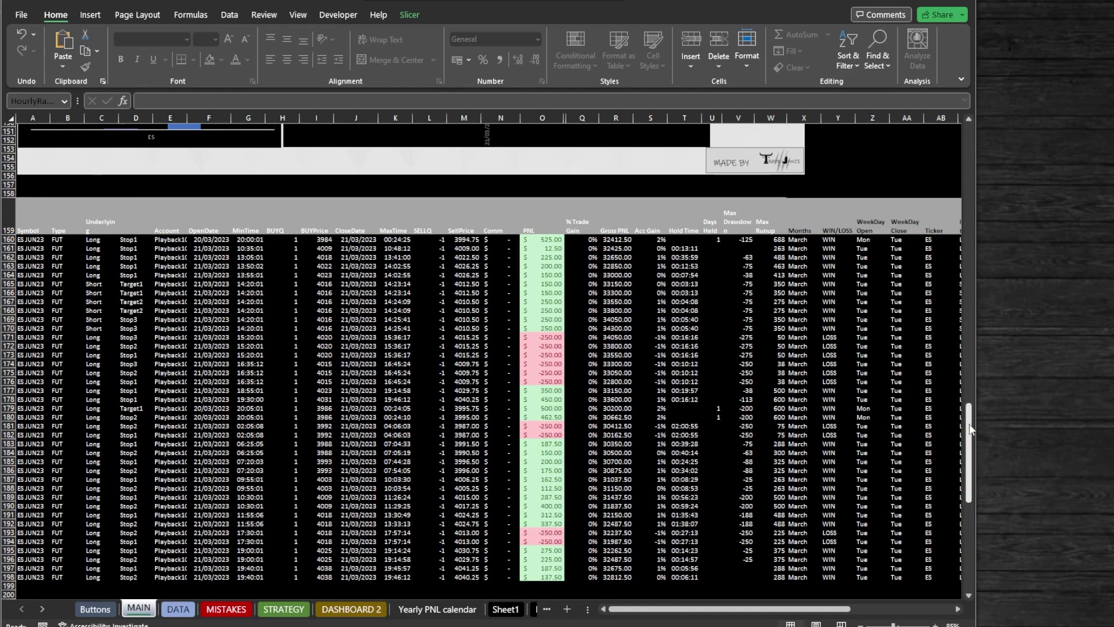
pyautogui.moveTo(969, 417); pyautogui.dragTo(960, 145)
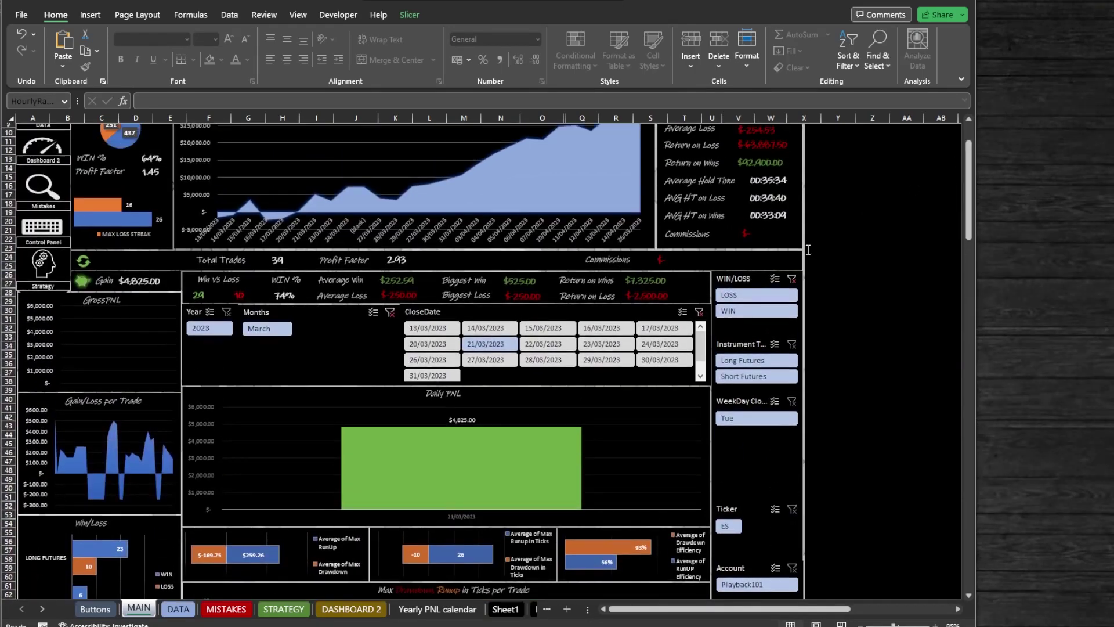
# Step: Open the DATA sheet and toggle the hidden month, win/loss and weekday columns on and off
pyautogui.click(178, 609)
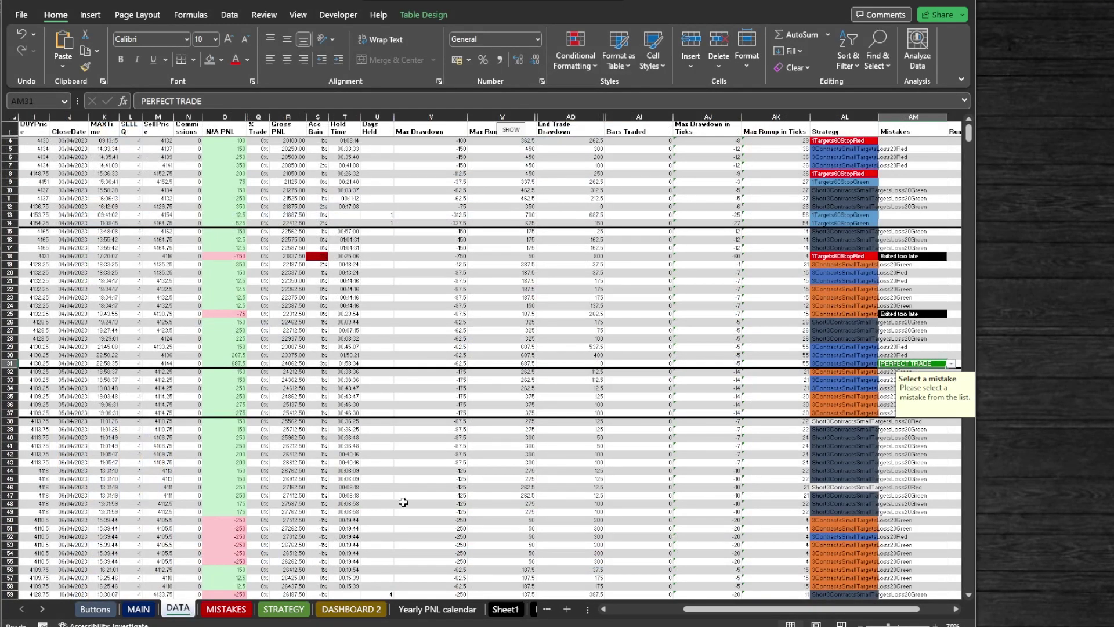
pyautogui.moveTo(733, 610); pyautogui.dragTo(780, 611)
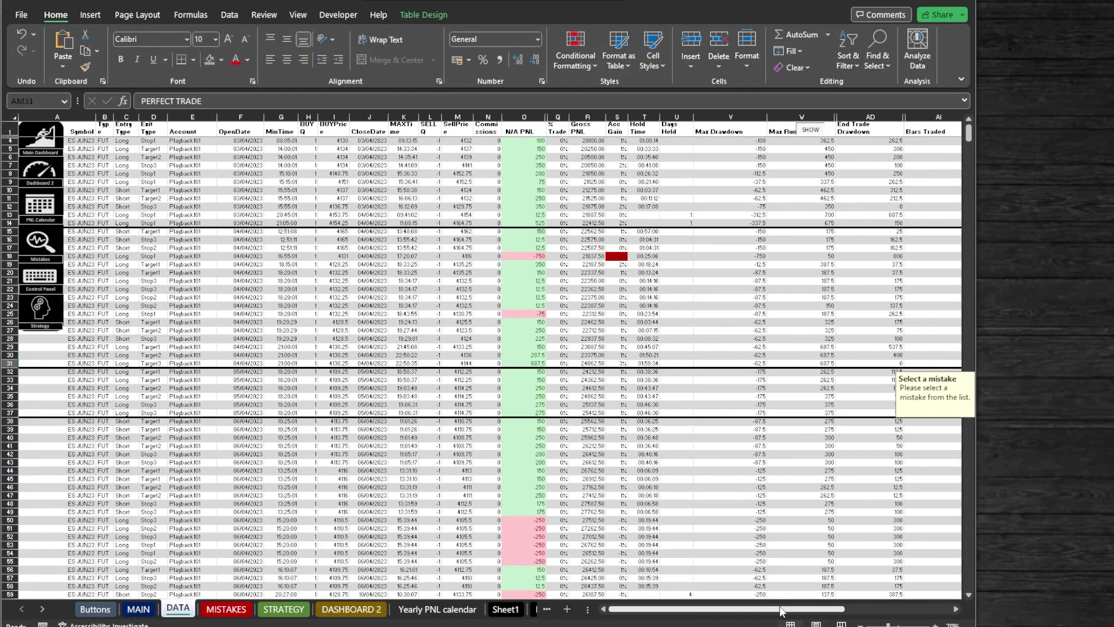
pyautogui.click(811, 130)
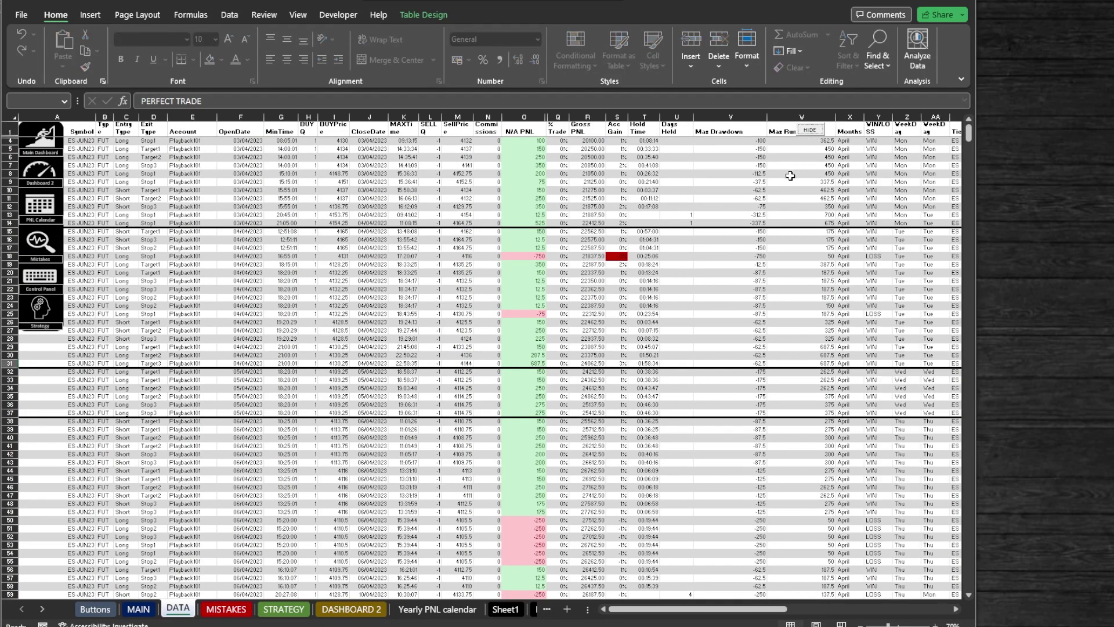
pyautogui.click(810, 131)
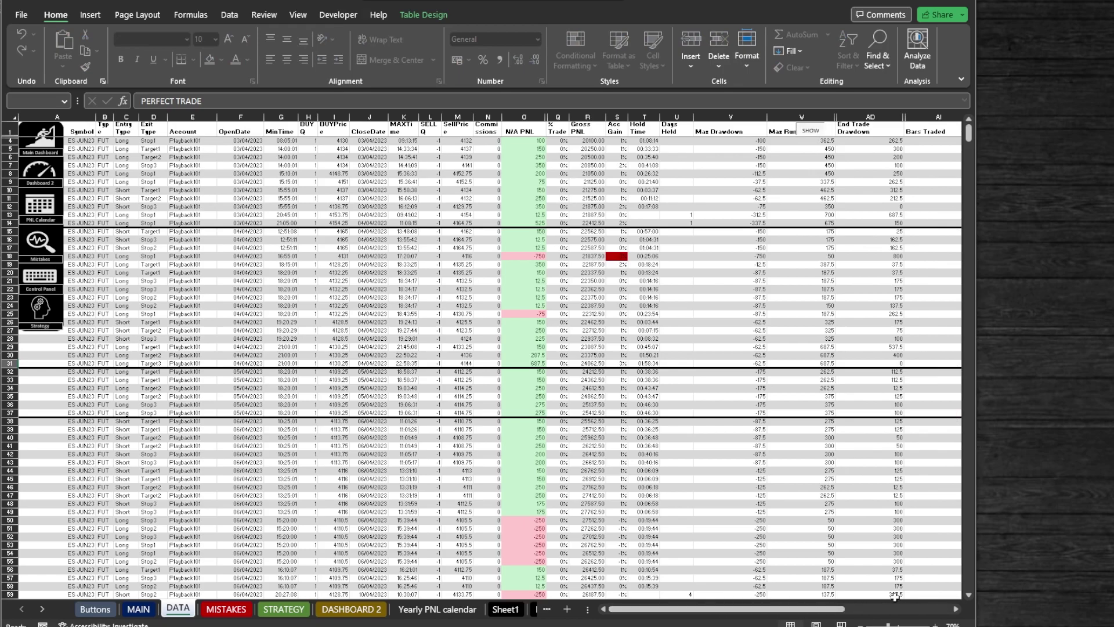
pyautogui.moveTo(960, 608); pyautogui.dragTo(958, 610)
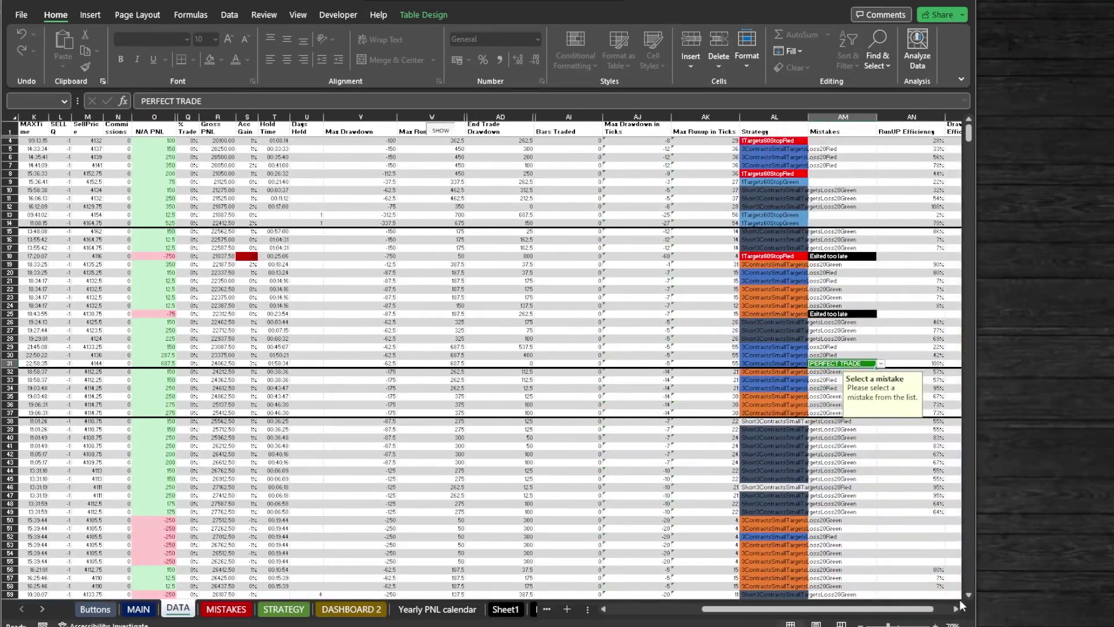
# Step: Tag the trade in row 13 (cell AM13) with the mistake 'Not in trading plan'
pyautogui.click(851, 214)
pyautogui.click(881, 215)
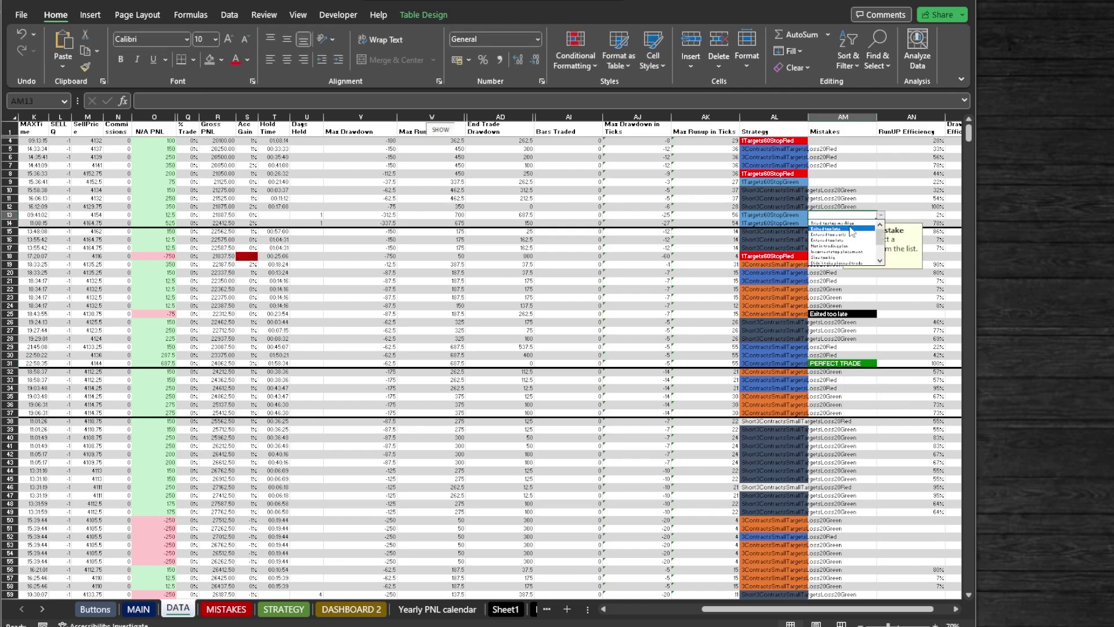
pyautogui.click(842, 246)
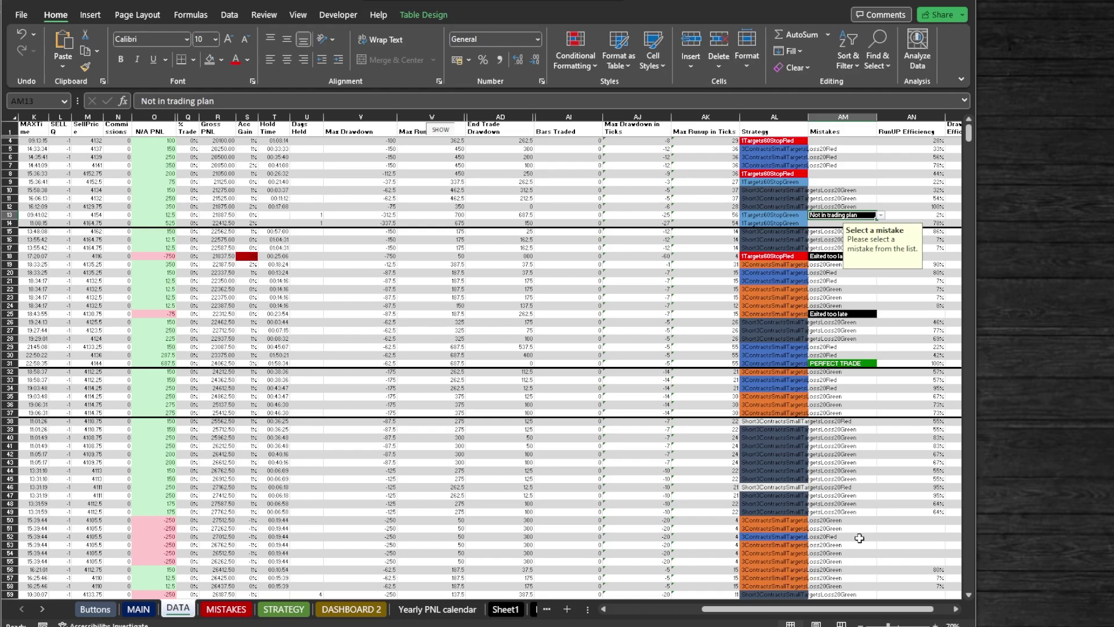
pyautogui.hscroll(-5, 824, 609)
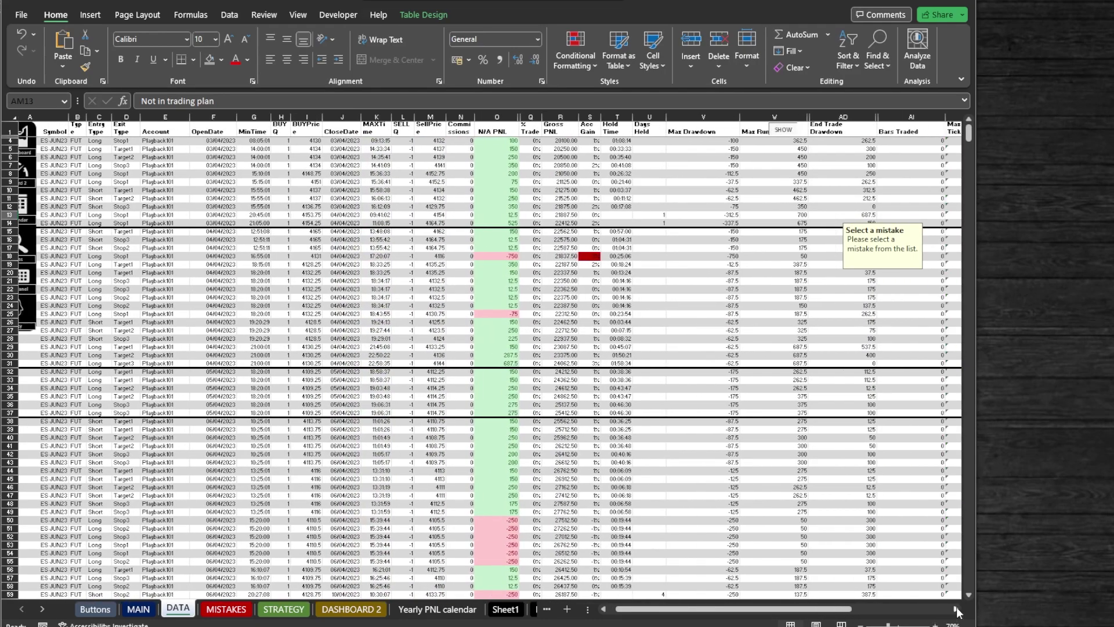
pyautogui.hscroll(10, 956, 611)
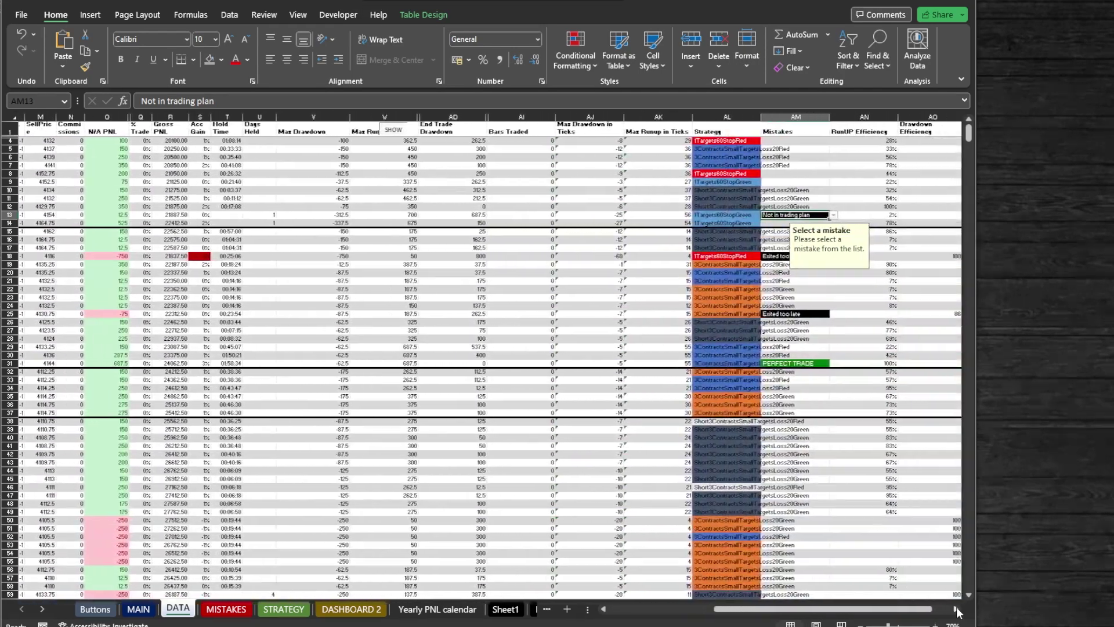
pyautogui.hscroll(1, 956, 612)
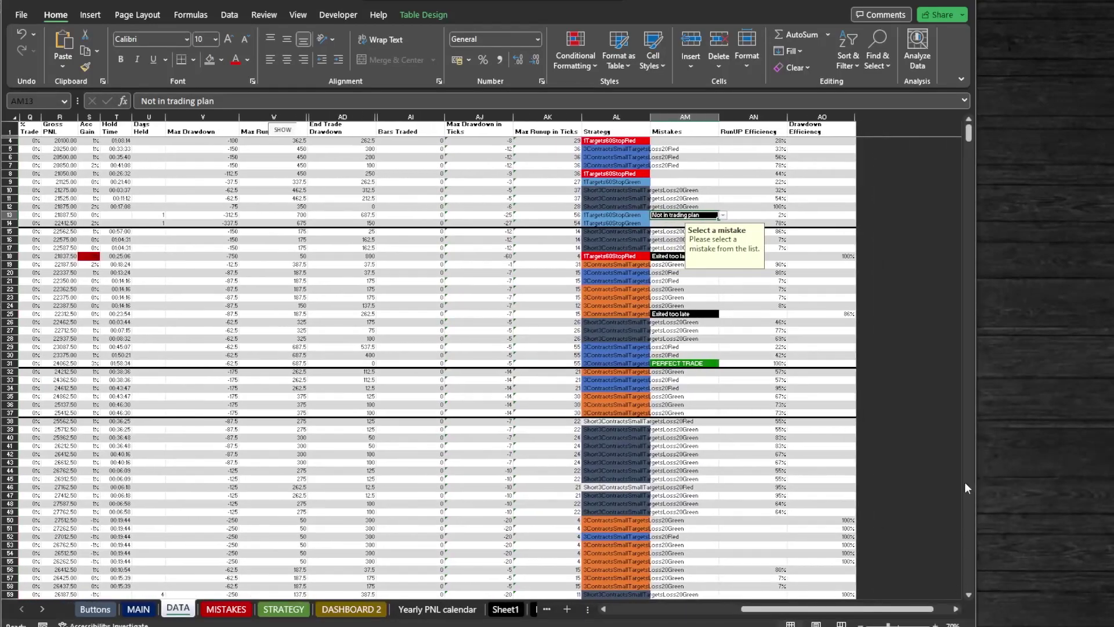
pyautogui.moveTo(834, 117)
pyautogui.mouseDown()
pyautogui.moveTo(861, 115)
pyautogui.moveTo(841, 117)
pyautogui.mouseUp()
# Step: Unhide the columns after Drawdown Efficiency and add a 'Comments' header in AP1
pyautogui.rightClick(842, 116)
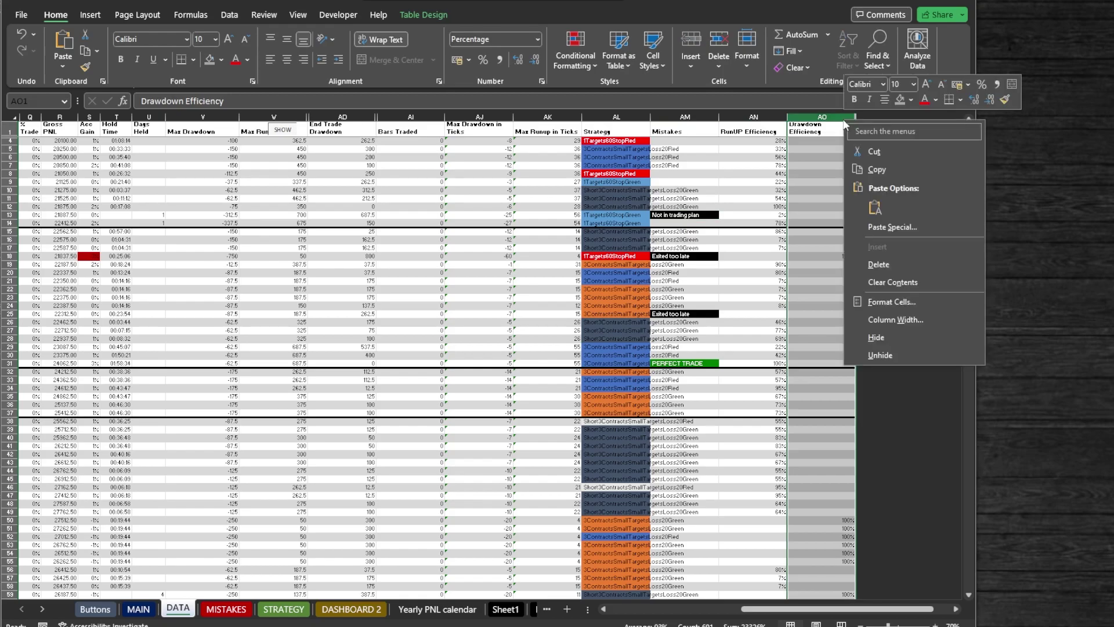
pyautogui.click(892, 355)
pyautogui.click(879, 126)
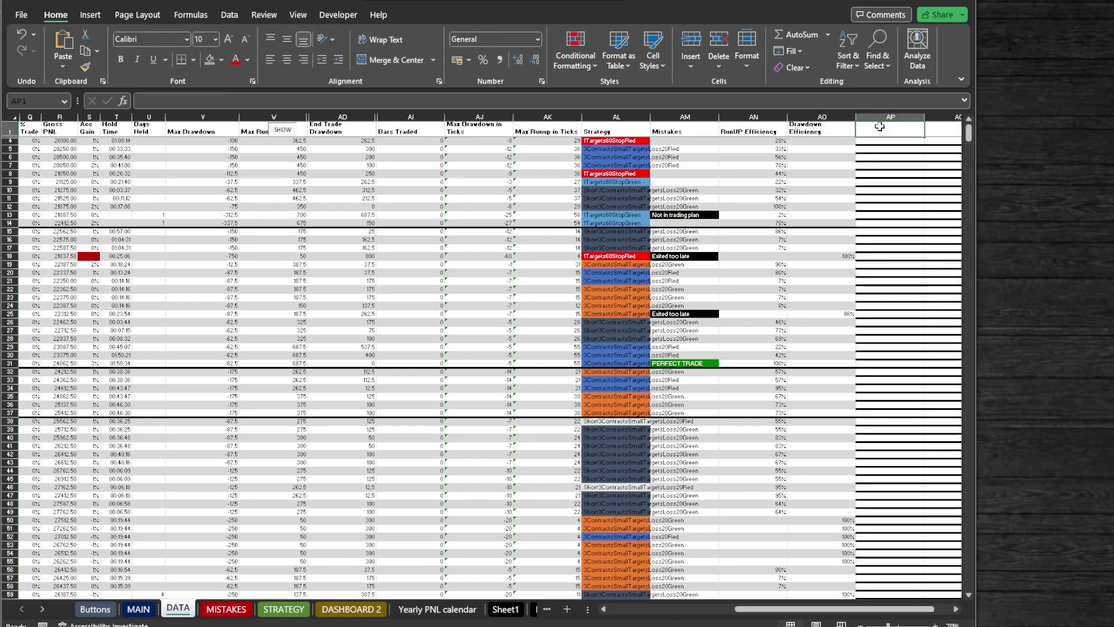
pyautogui.doubleClick(880, 127)
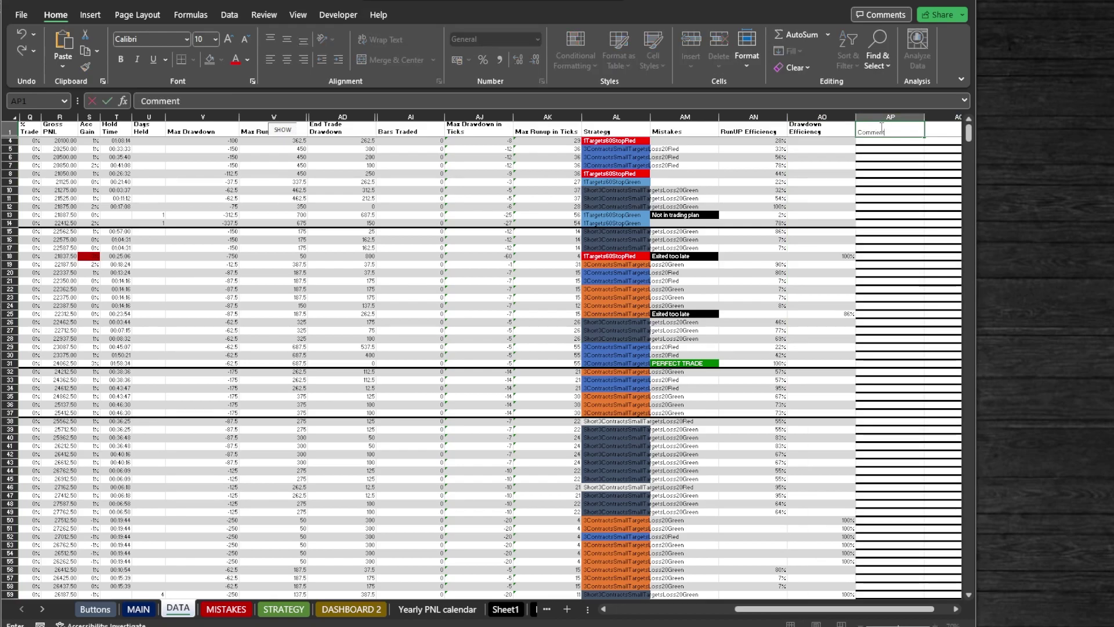
pyautogui.press('Return')
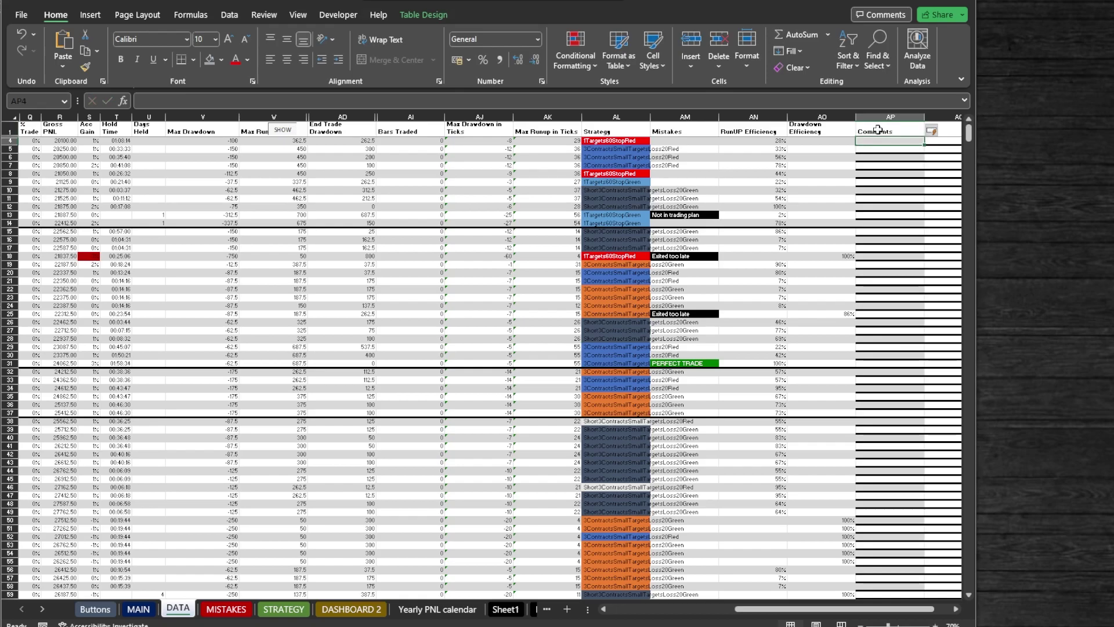
# Step: Hide every column from AQ to the sheet's end, then go to the MISTAKES sheet
pyautogui.click(944, 115)
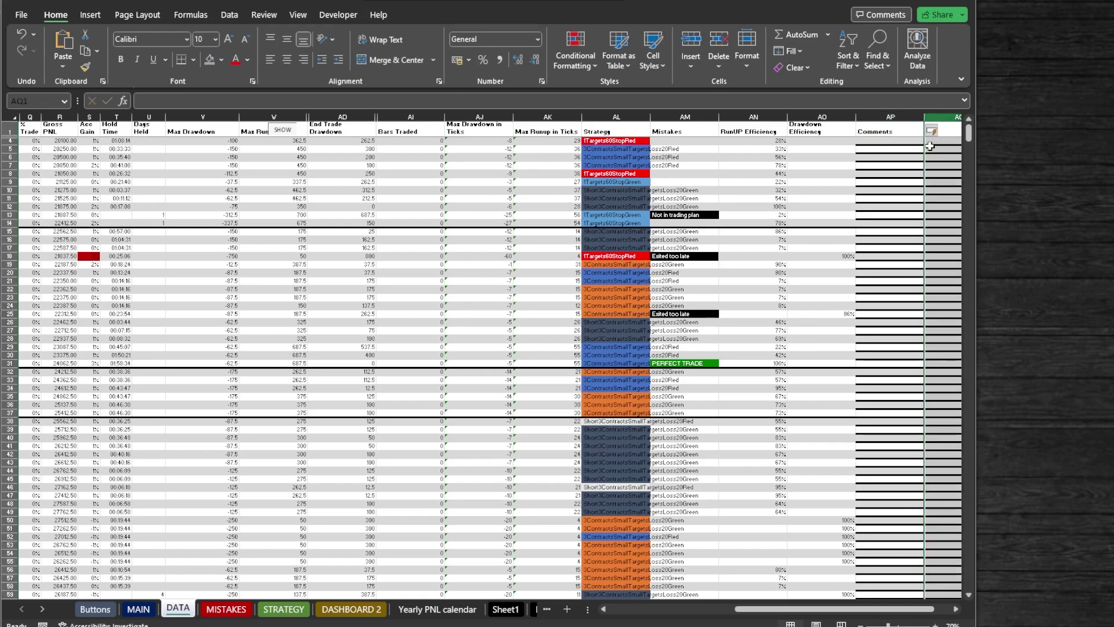
pyautogui.hotkey('ctrl', 'shift', 'Right')
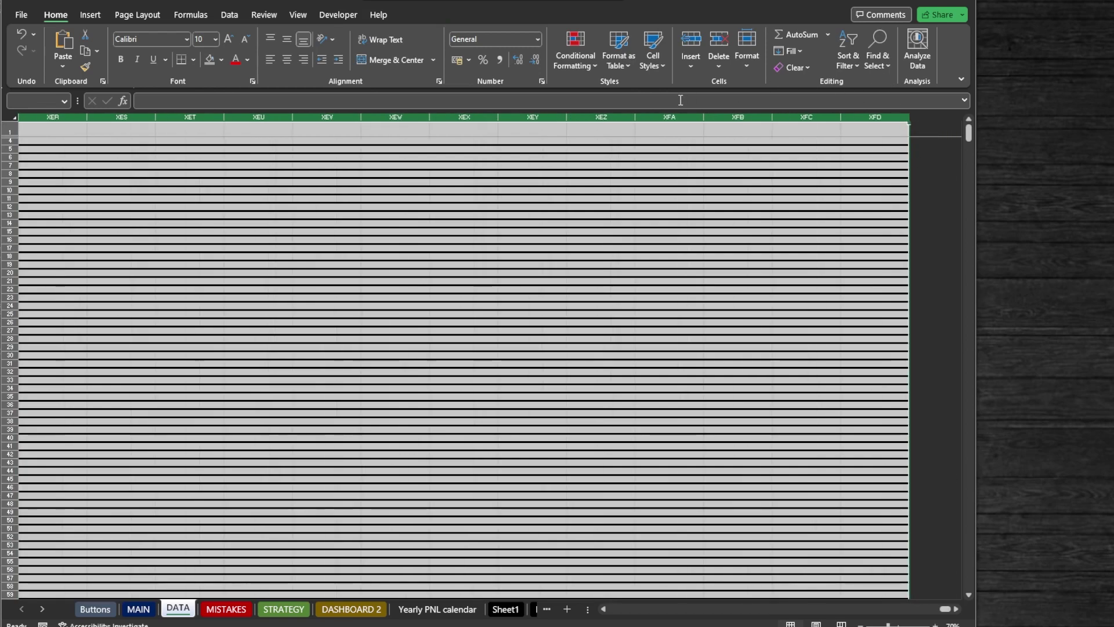
pyautogui.rightClick(641, 116)
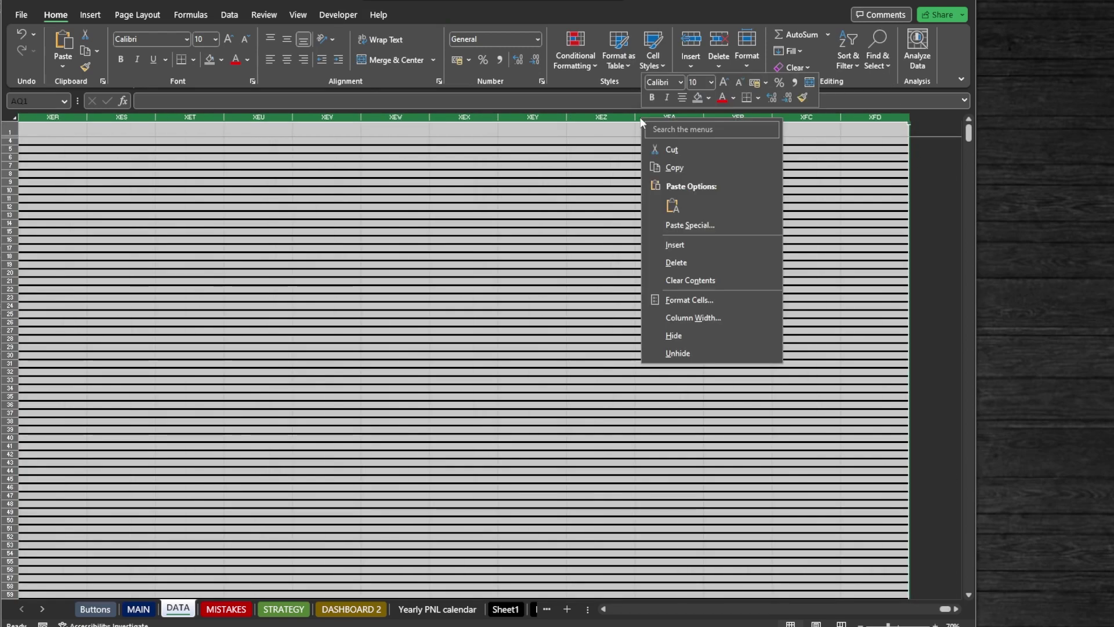
pyautogui.click(706, 336)
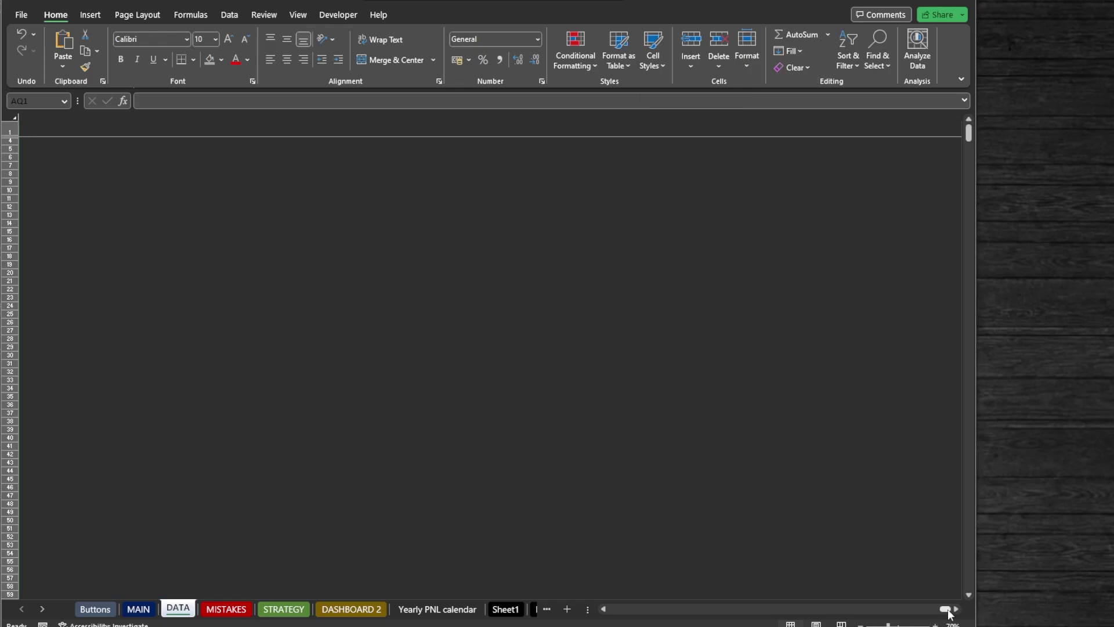
pyautogui.moveTo(945, 608); pyautogui.dragTo(638, 609)
pyautogui.click(226, 609)
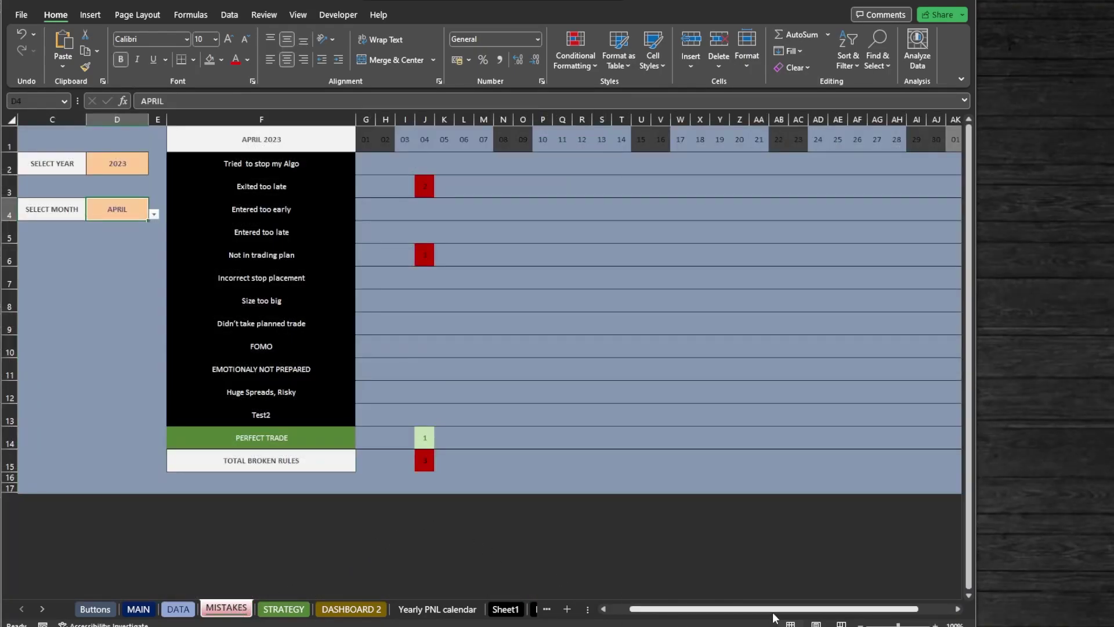
# Step: Zoom the April tracker to 85% and inspect the COUNTIFS formulas in Q10, F14 and J14
pyautogui.moveTo(808, 610); pyautogui.dragTo(822, 609)
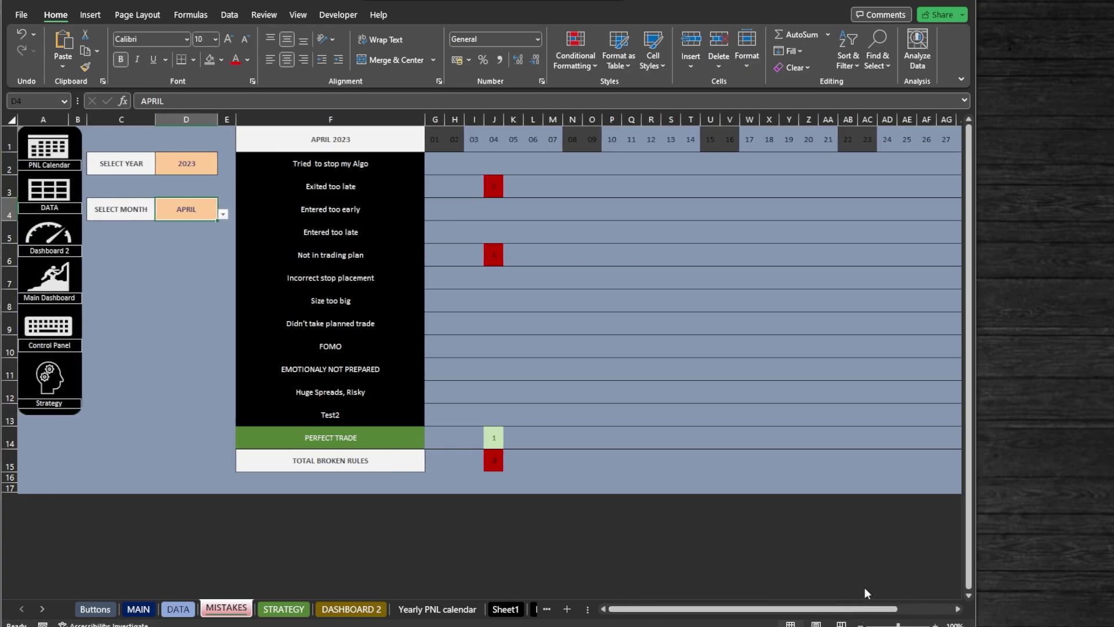
pyautogui.click(298, 15)
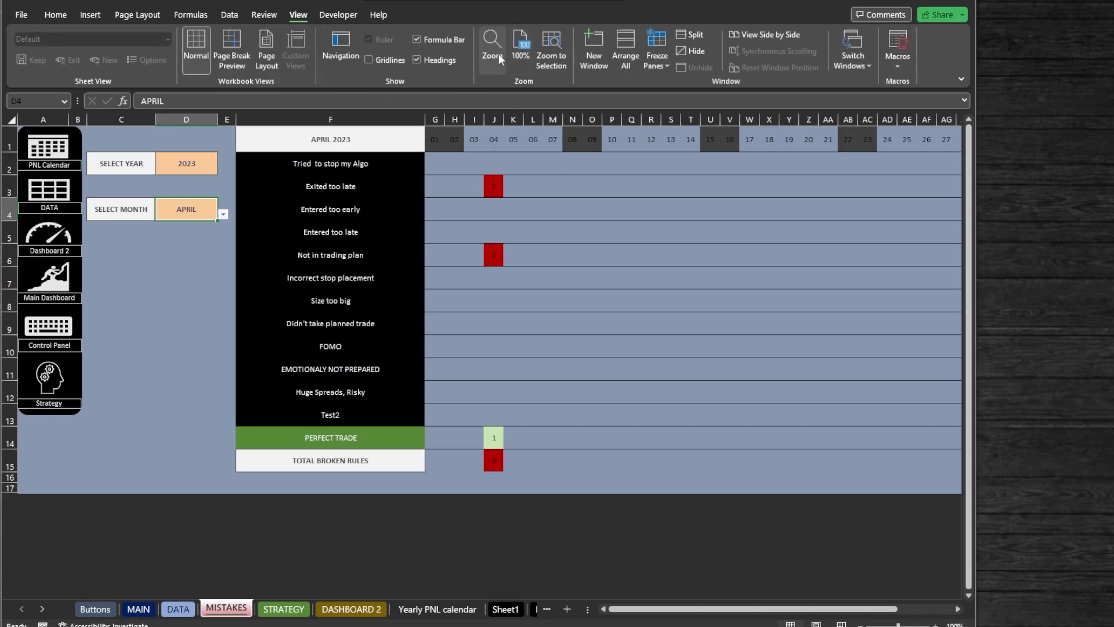
pyautogui.click(634, 342)
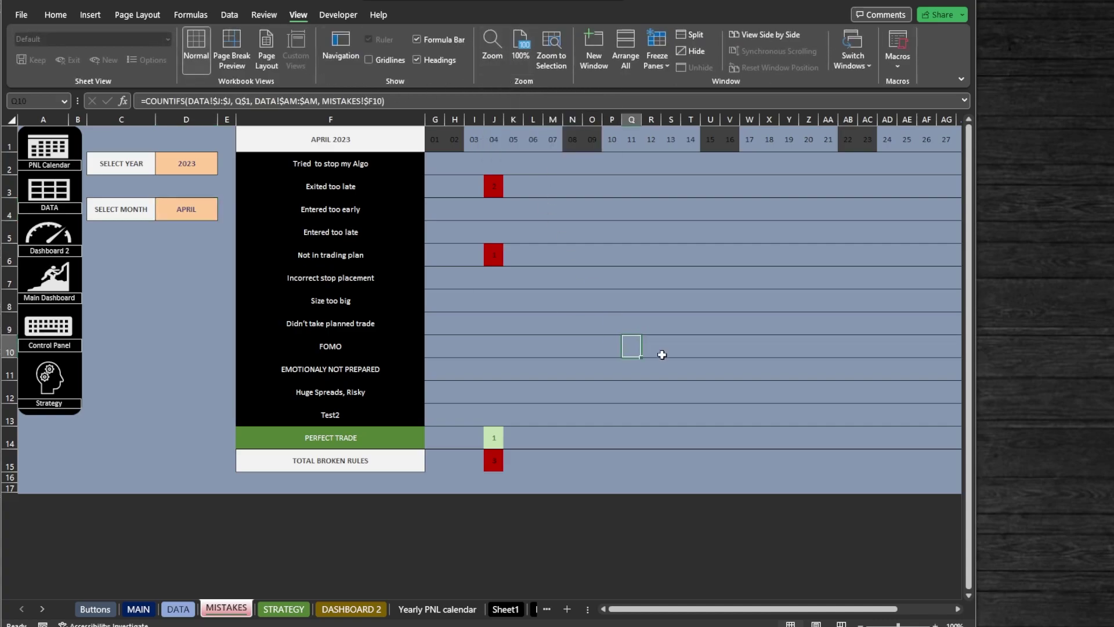
pyautogui.keyDown('ctrl'); pyautogui.scroll(-1, 662, 355); pyautogui.keyUp('ctrl')
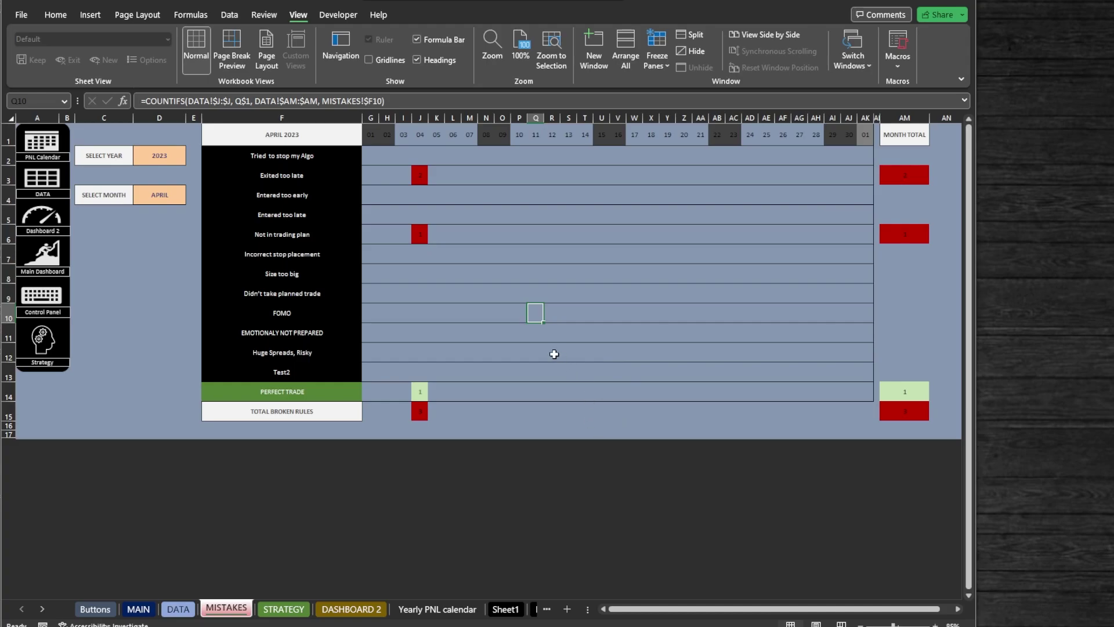
pyautogui.click(315, 392)
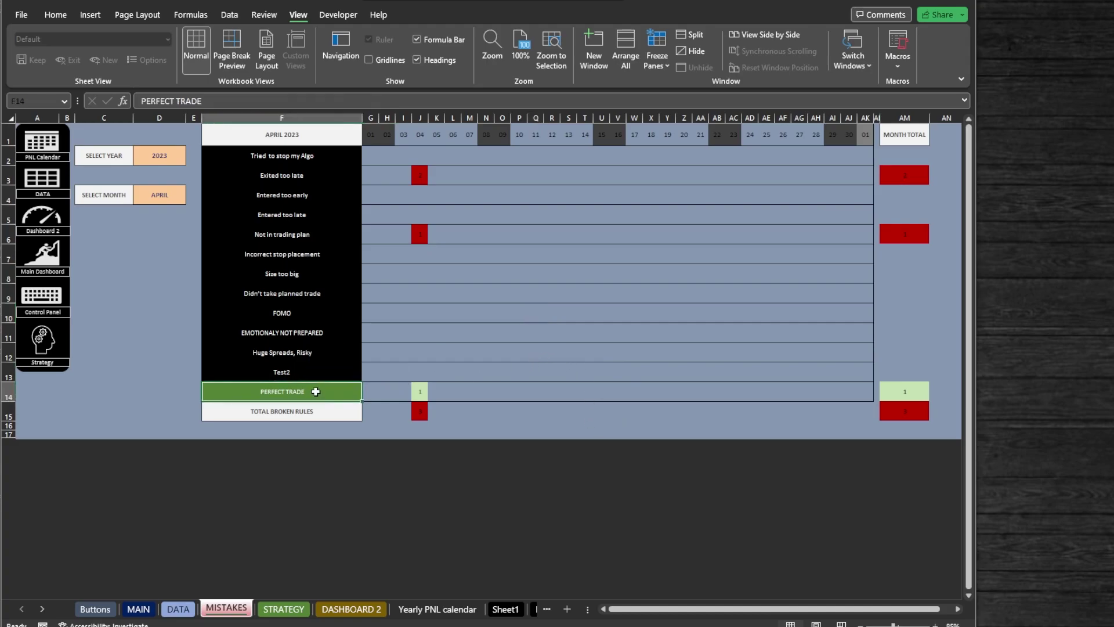
pyautogui.click(418, 392)
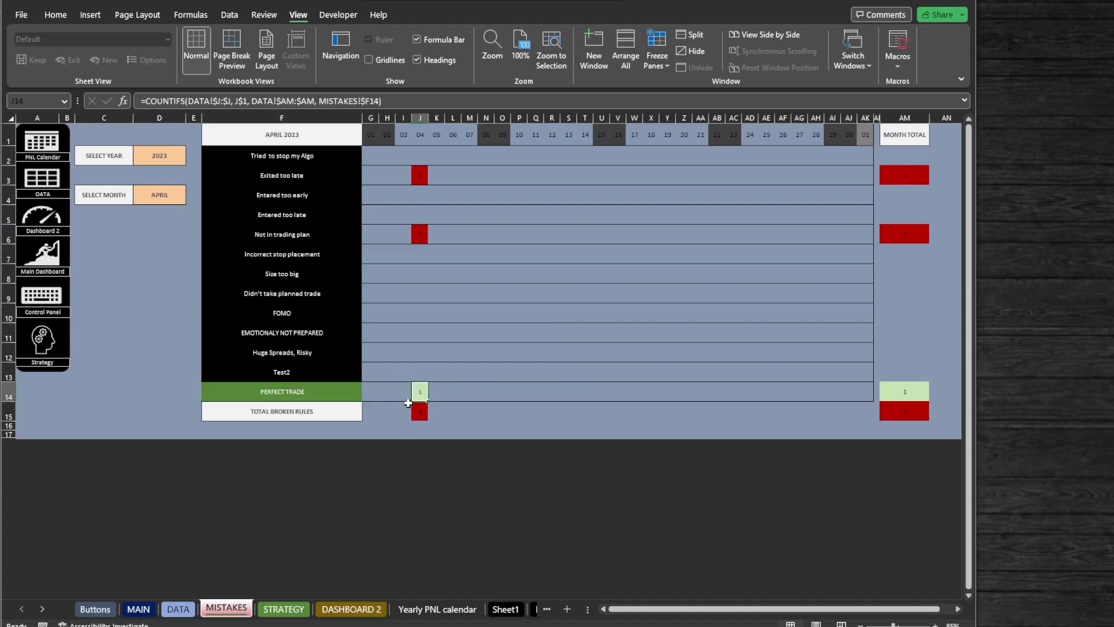
# Step: Set the STRATEGY tracker's C2 month to MARCH, then move to the DASHBOARD 2 sheet
pyautogui.click(276, 612)
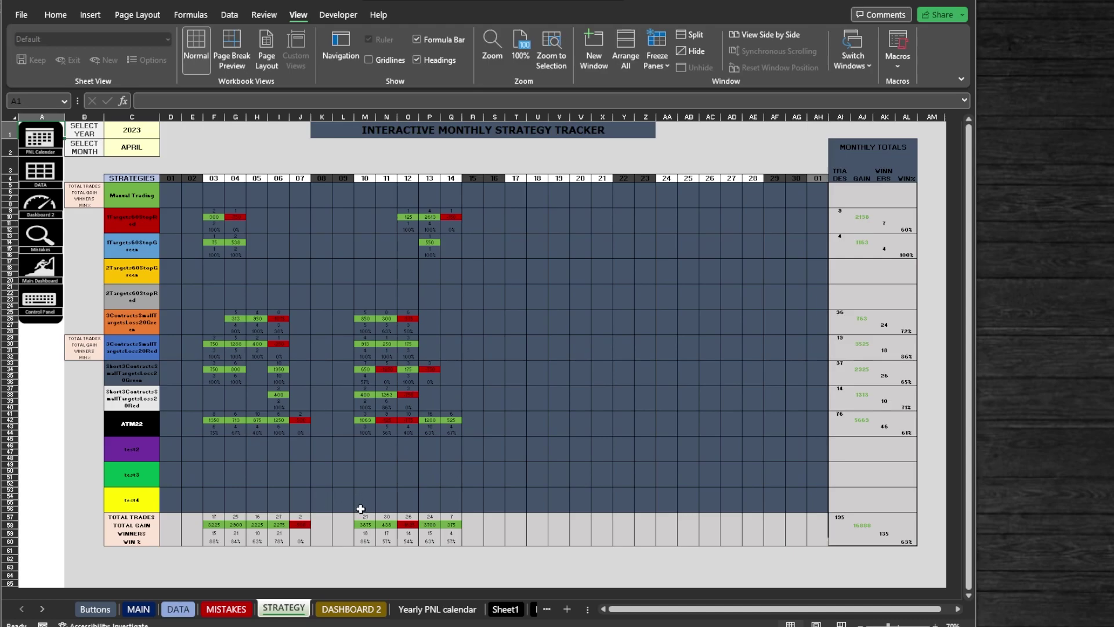
pyautogui.click(140, 147)
pyautogui.click(165, 150)
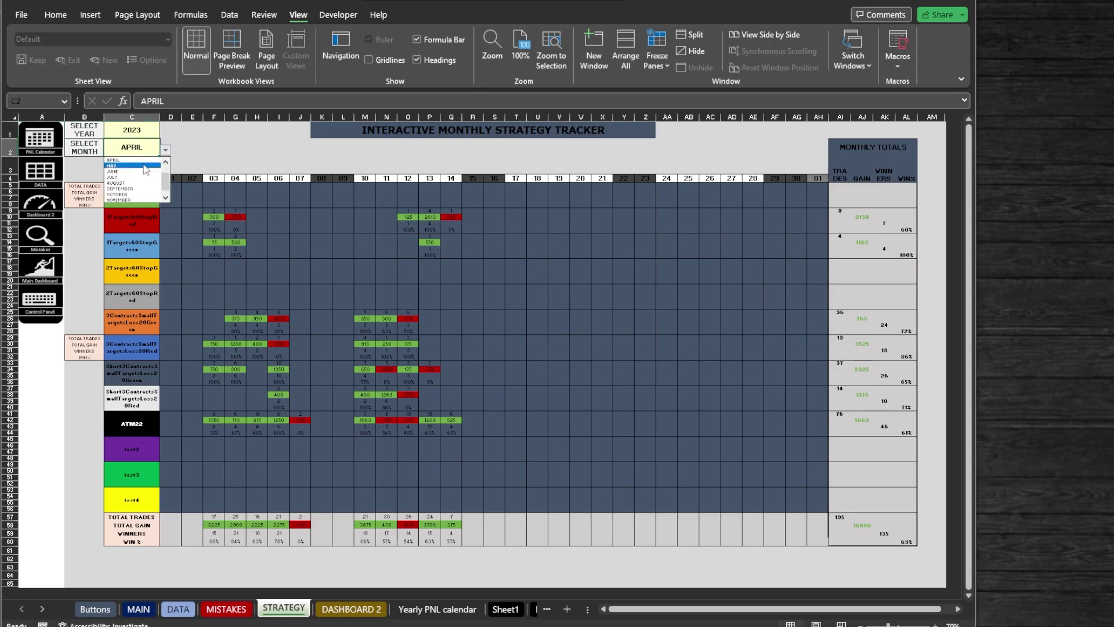
pyautogui.click(165, 162)
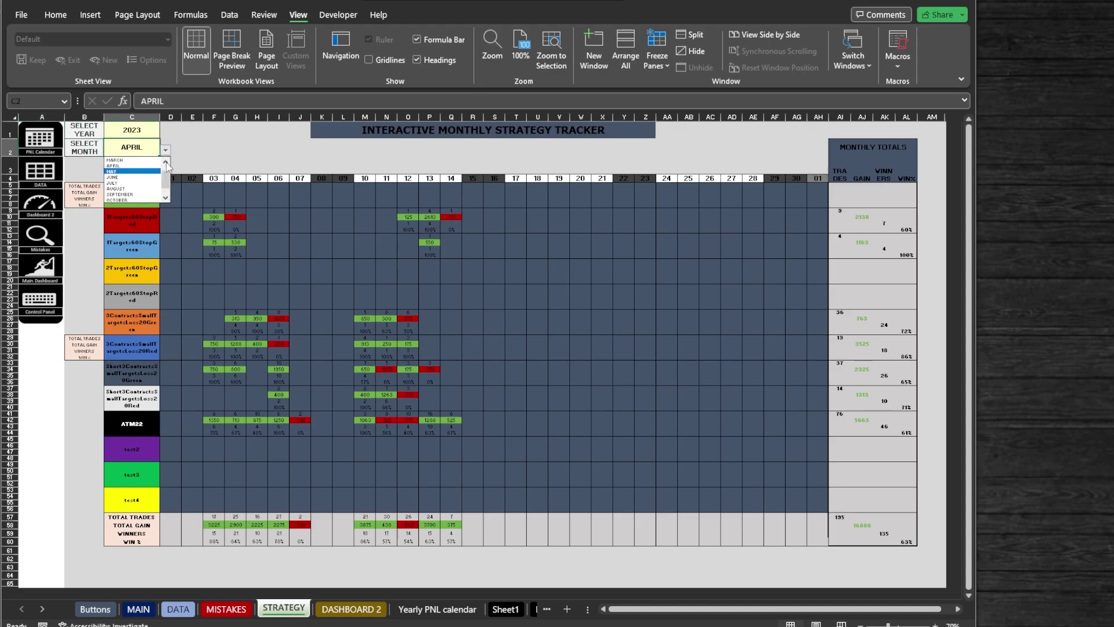
pyautogui.click(137, 160)
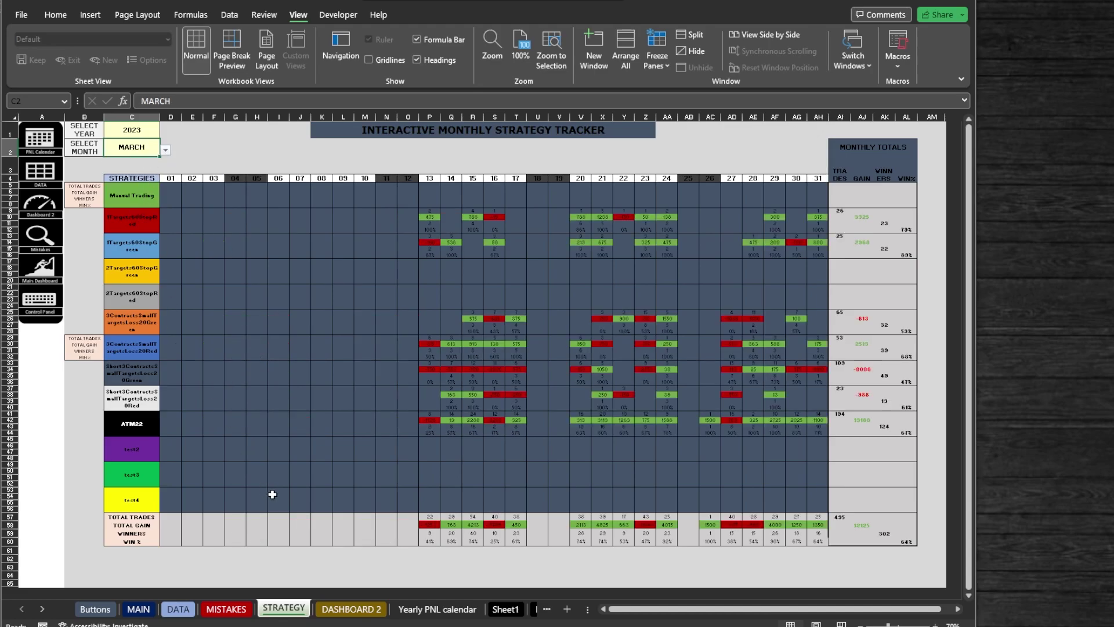
pyautogui.click(359, 611)
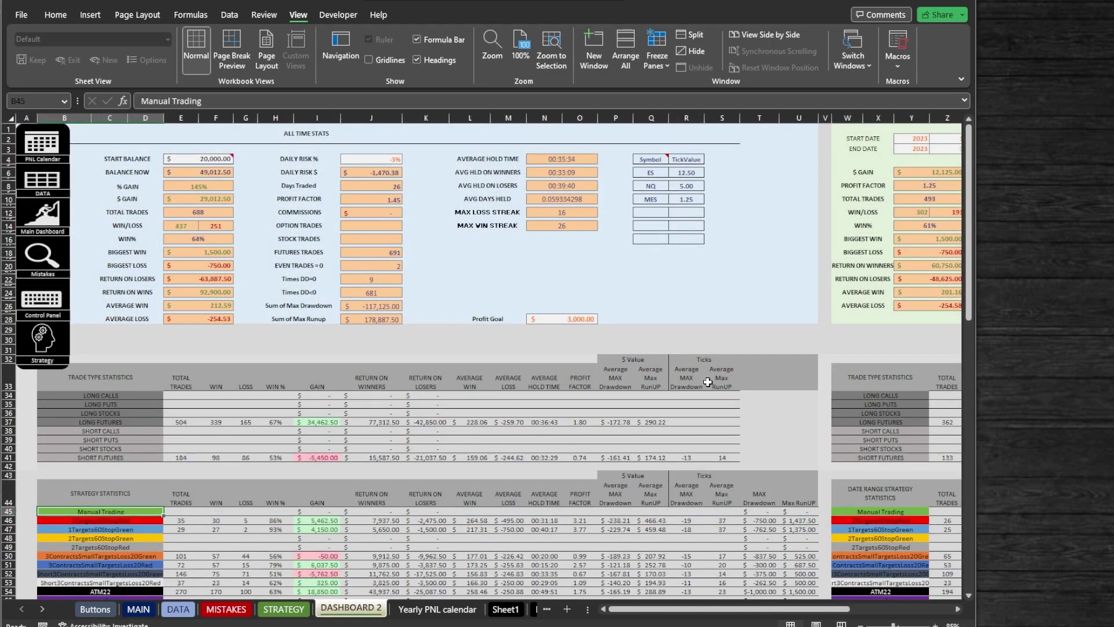
pyautogui.click(211, 159)
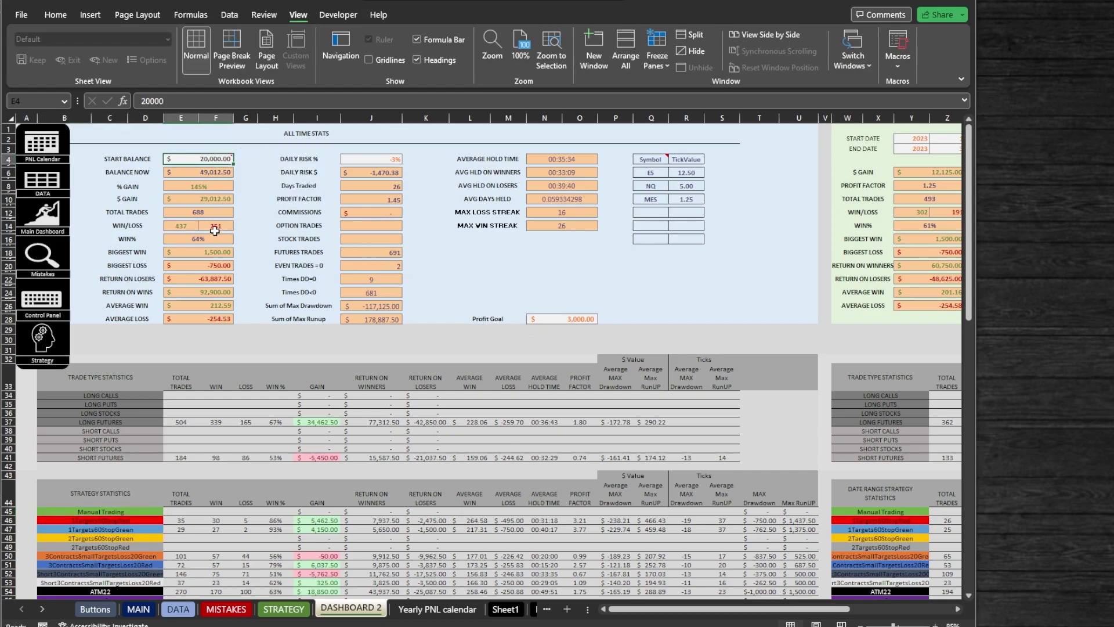
pyautogui.click(361, 157)
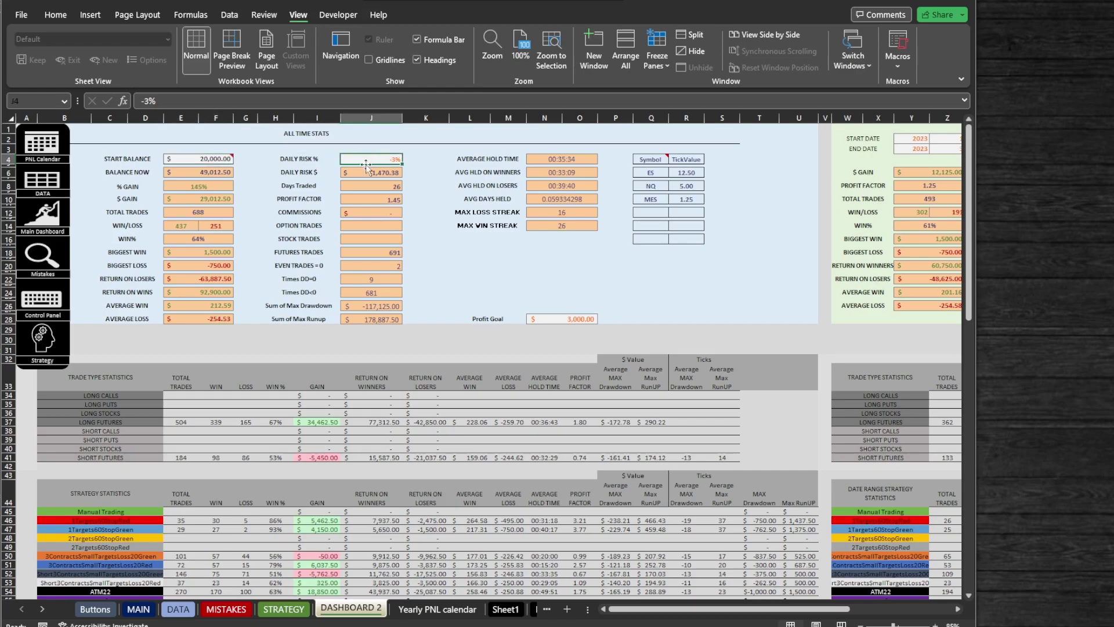
pyautogui.click(178, 608)
pyautogui.click(616, 256)
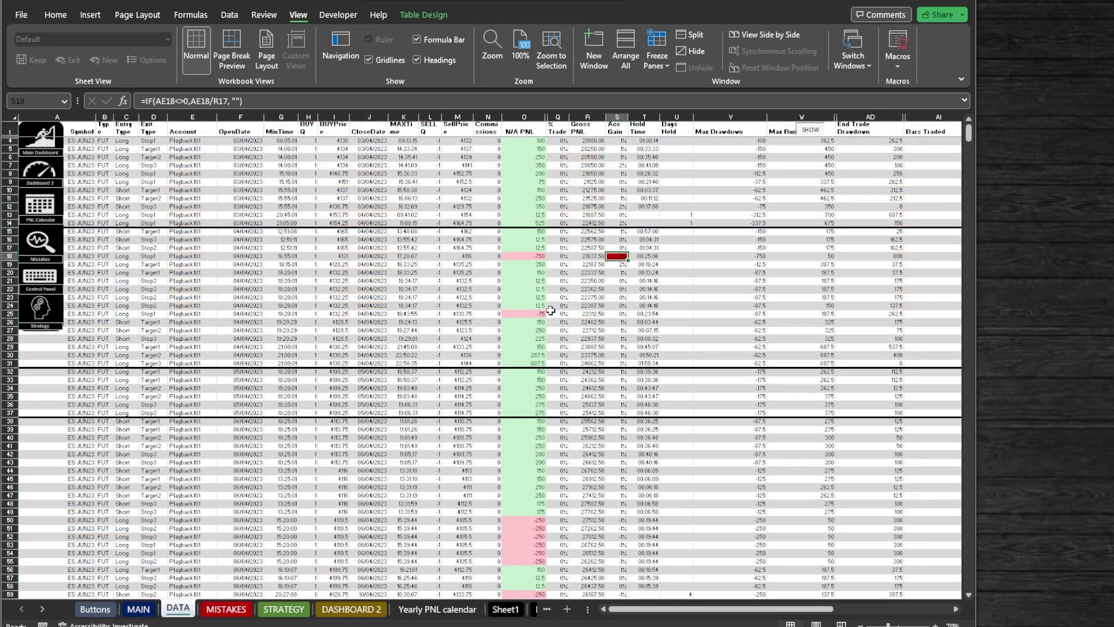
pyautogui.click(95, 609)
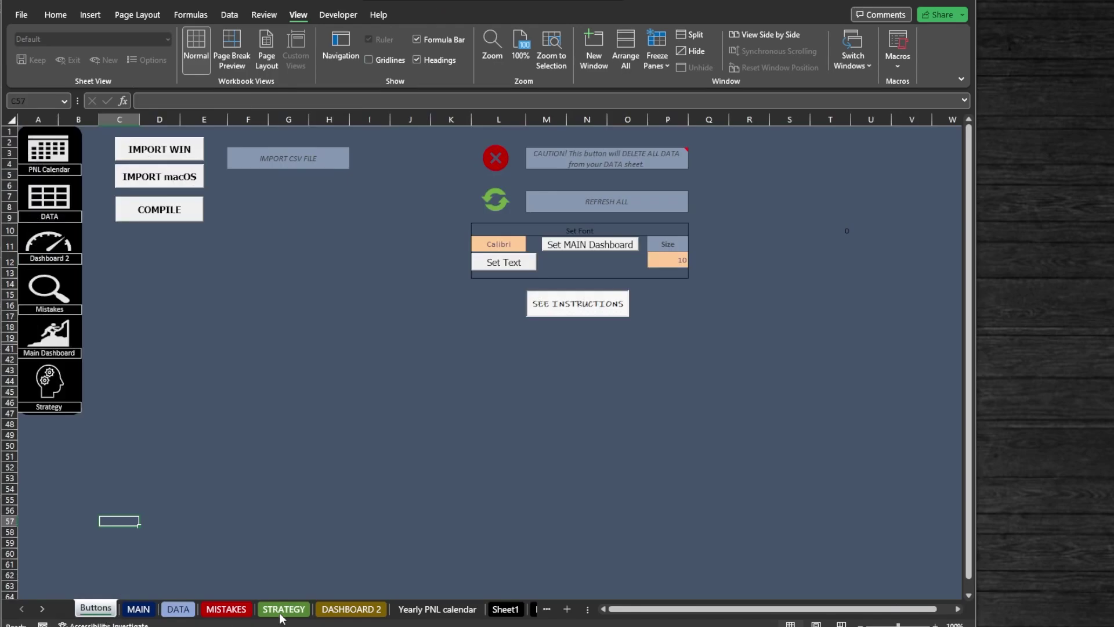
pyautogui.click(350, 609)
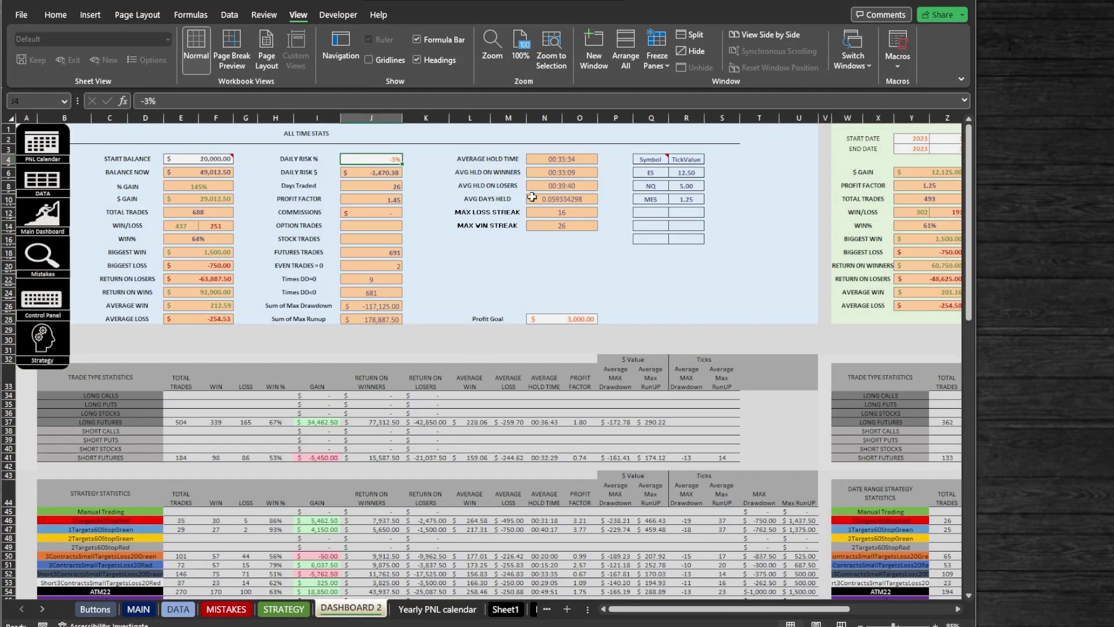
pyautogui.moveTo(653, 159)
pyautogui.moveTo(645, 158); pyautogui.dragTo(687, 230)
pyautogui.click(563, 321)
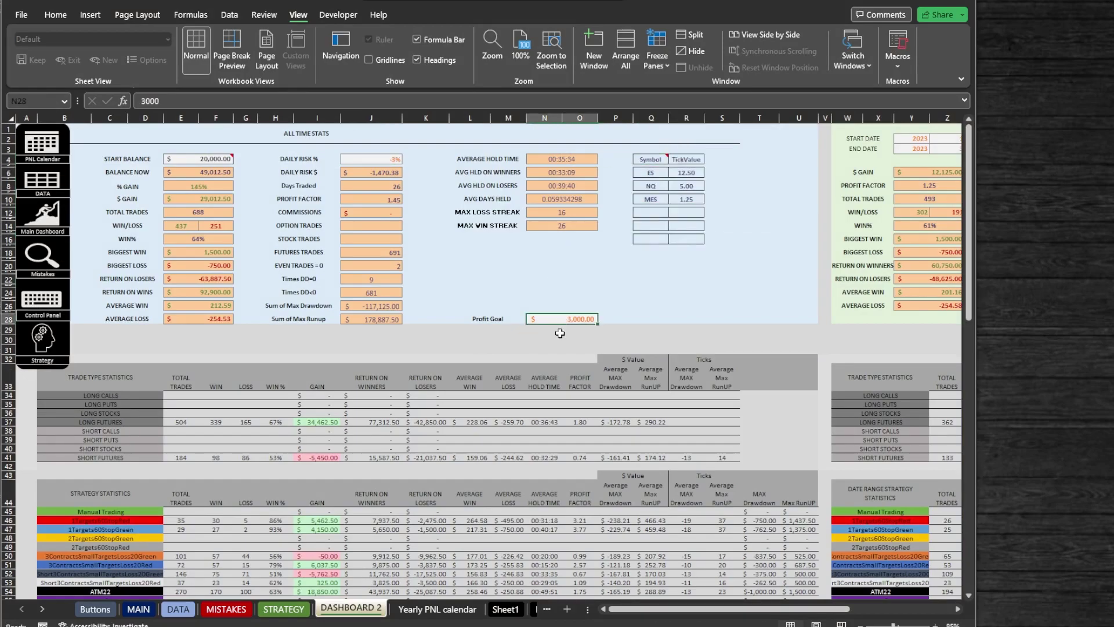
pyautogui.moveTo(969, 249); pyautogui.dragTo(960, 340)
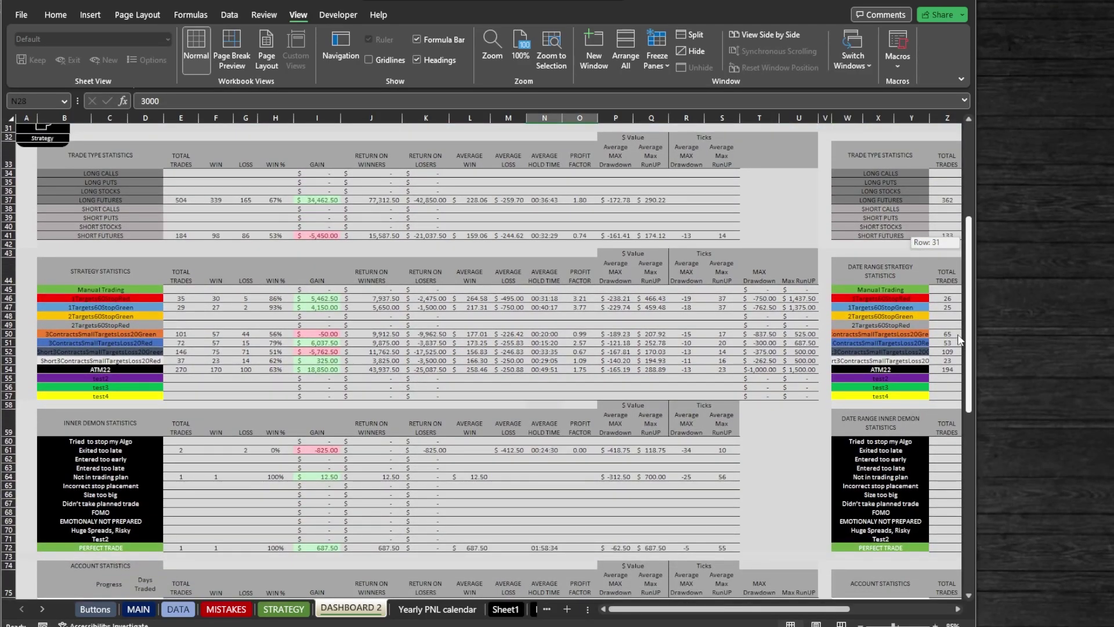
pyautogui.moveTo(959, 340); pyautogui.dragTo(957, 334)
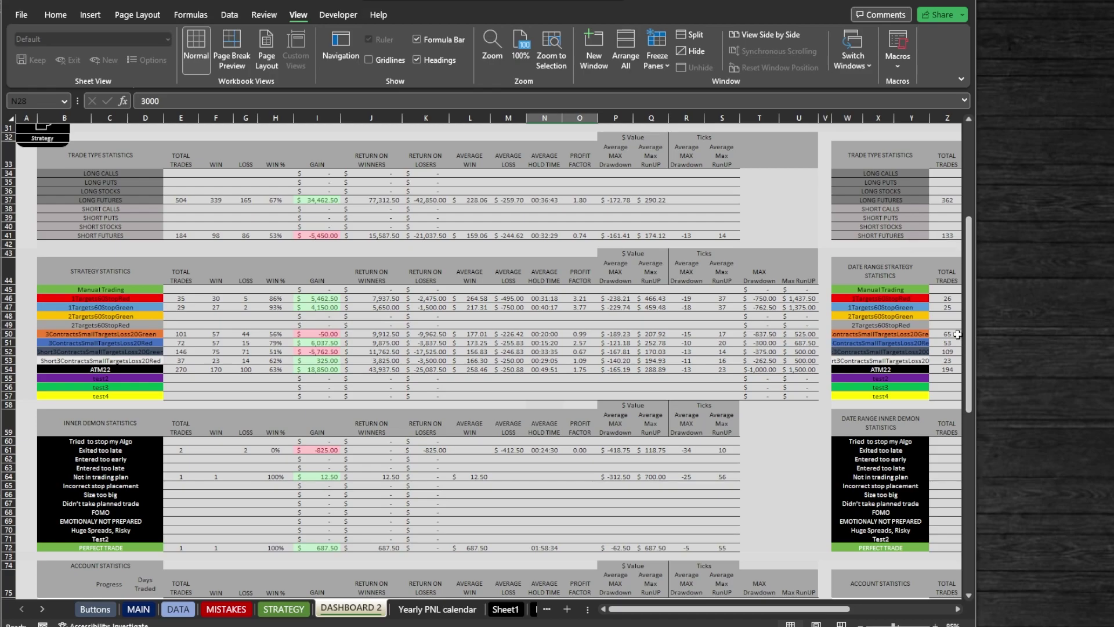
pyautogui.click(109, 288)
pyautogui.doubleClick(109, 289)
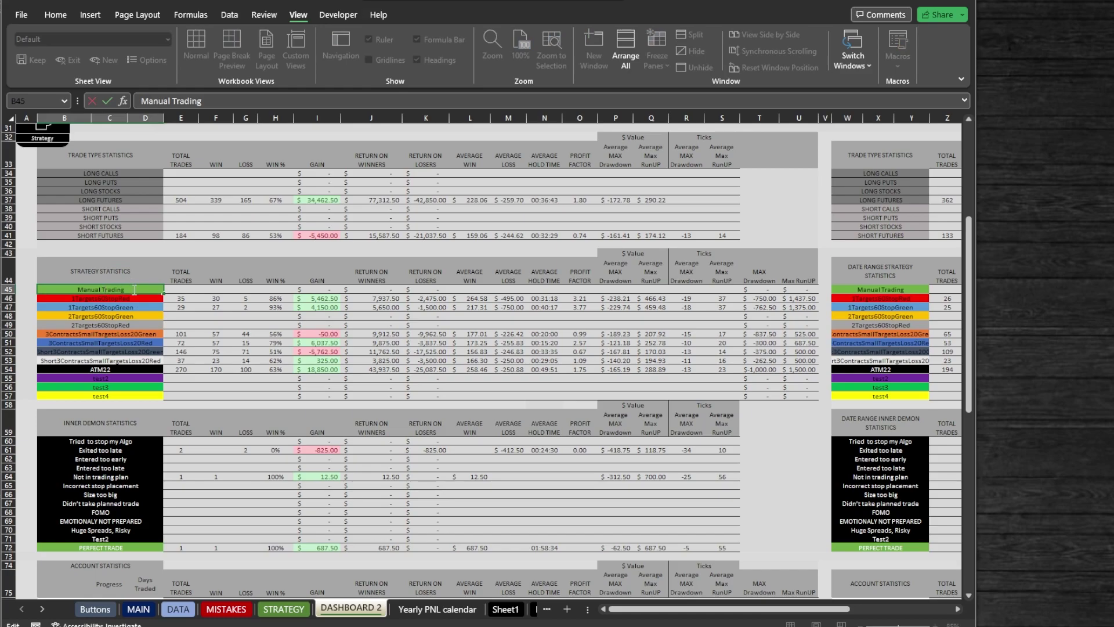
pyautogui.moveTo(134, 289); pyautogui.dragTo(44, 296)
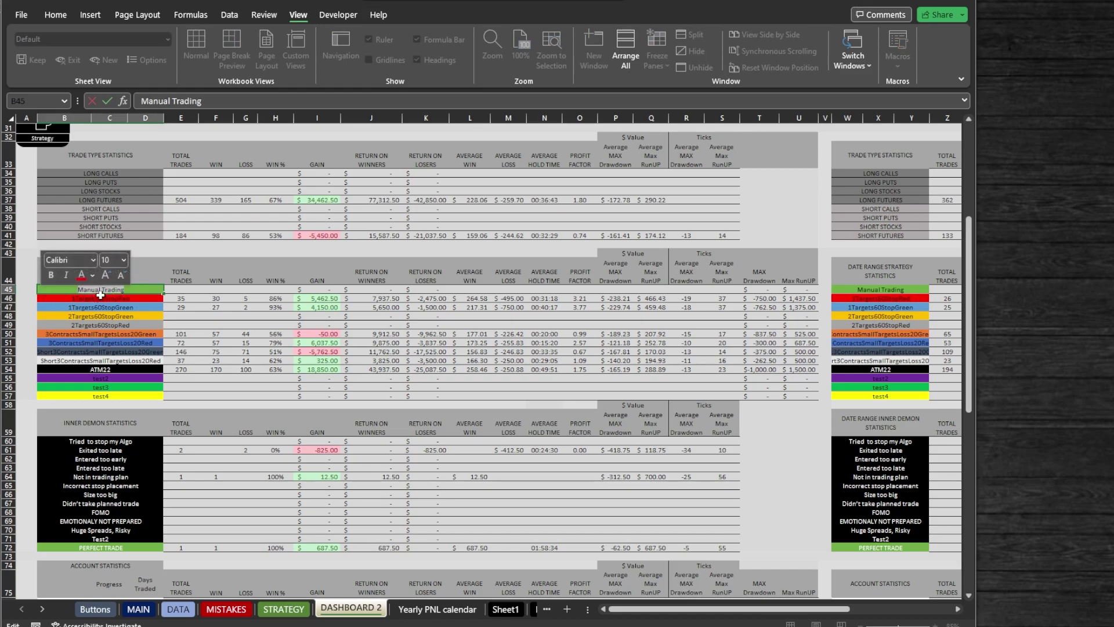
pyautogui.click(143, 325)
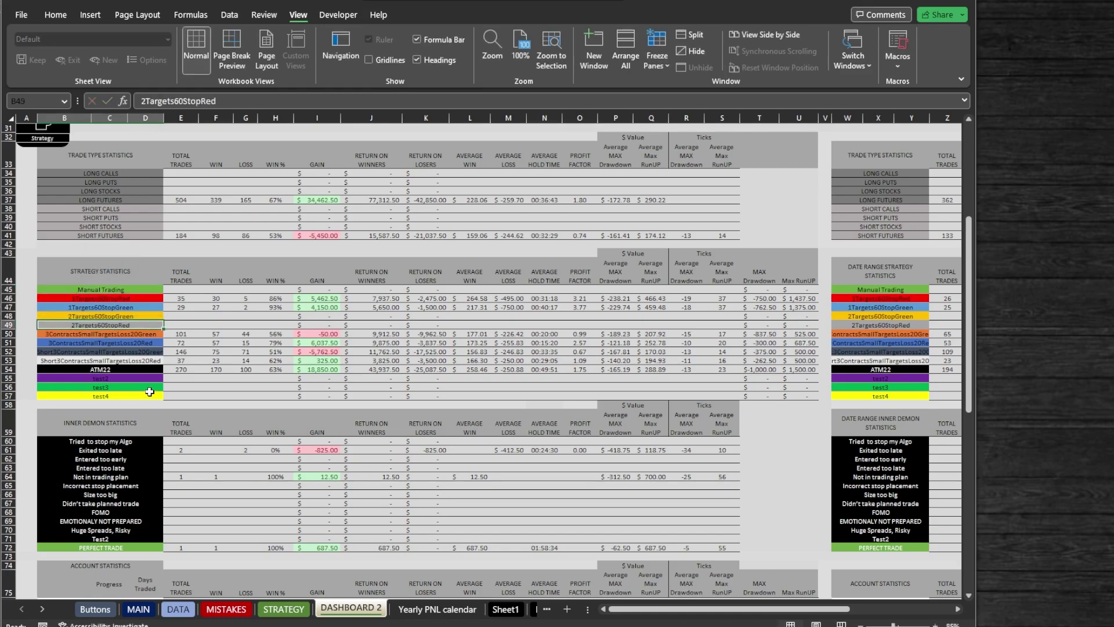
pyautogui.click(224, 610)
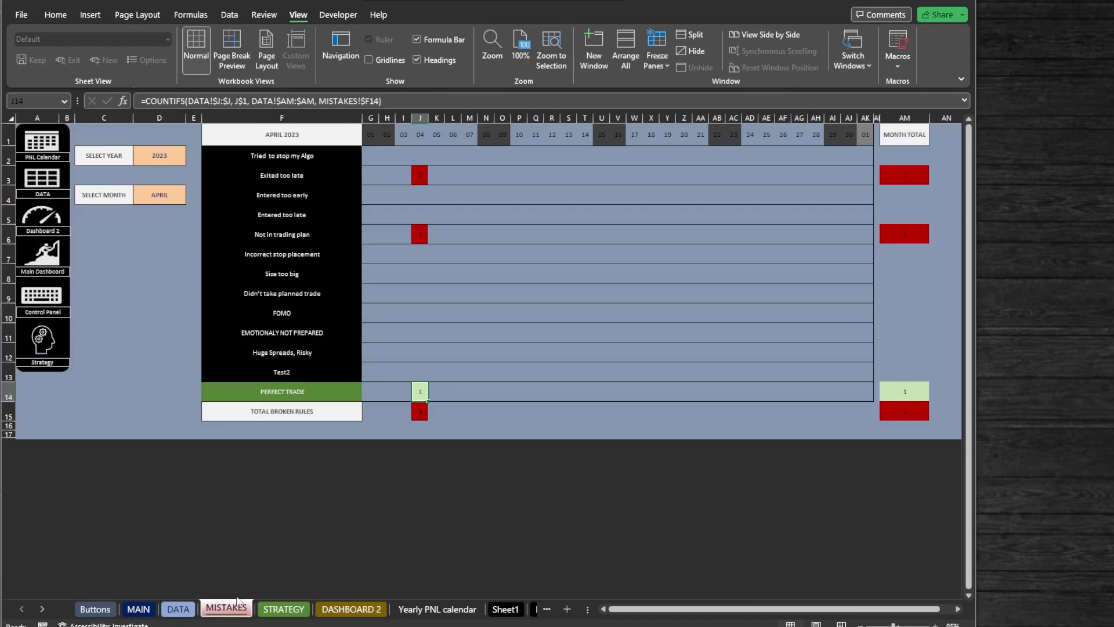
pyautogui.moveTo(298, 224); pyautogui.dragTo(281, 363)
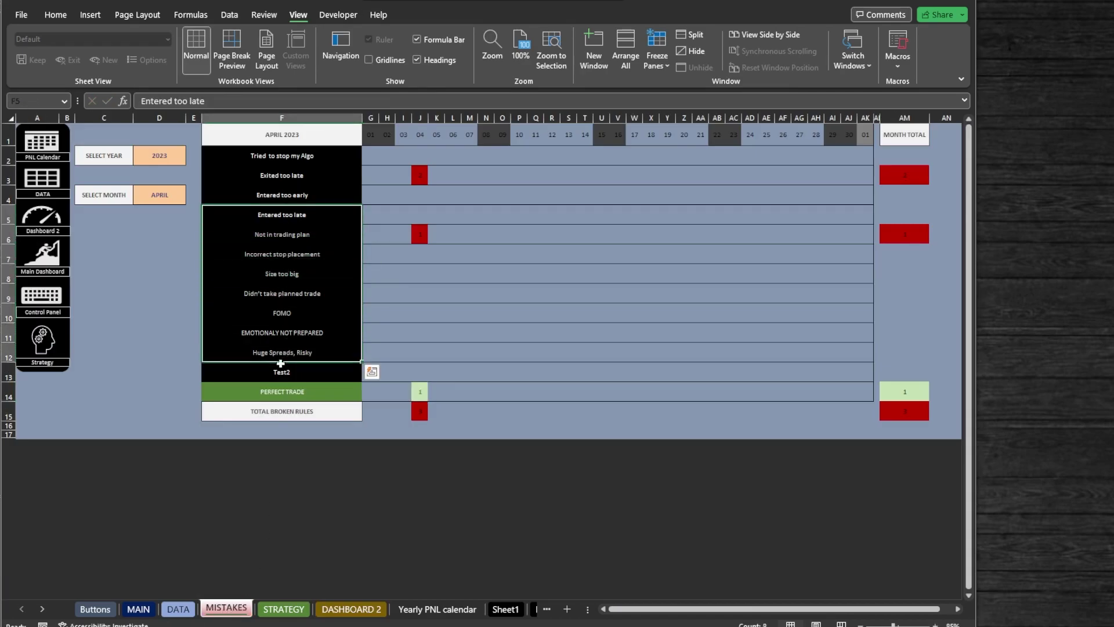
pyautogui.click(351, 609)
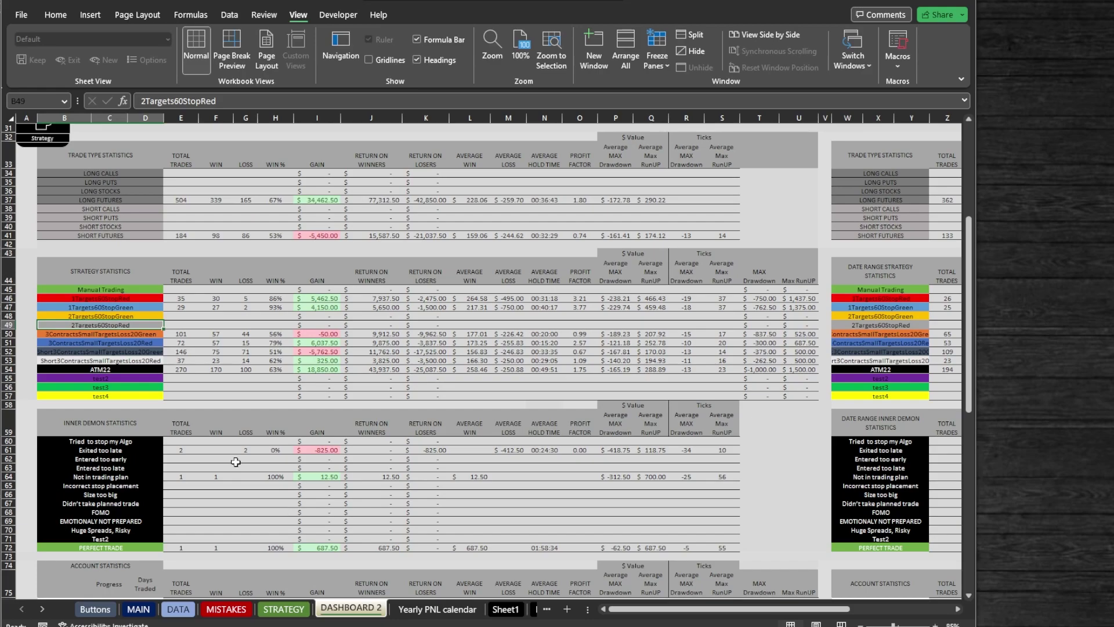
pyautogui.moveTo(967, 262); pyautogui.dragTo(961, 340)
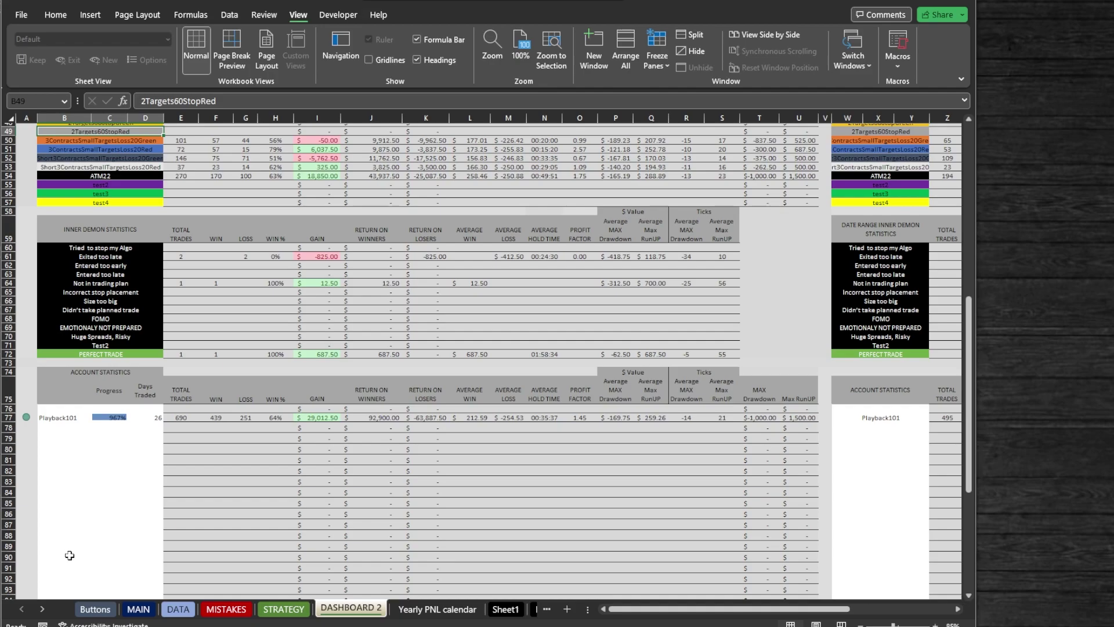
pyautogui.moveTo(18, 625)
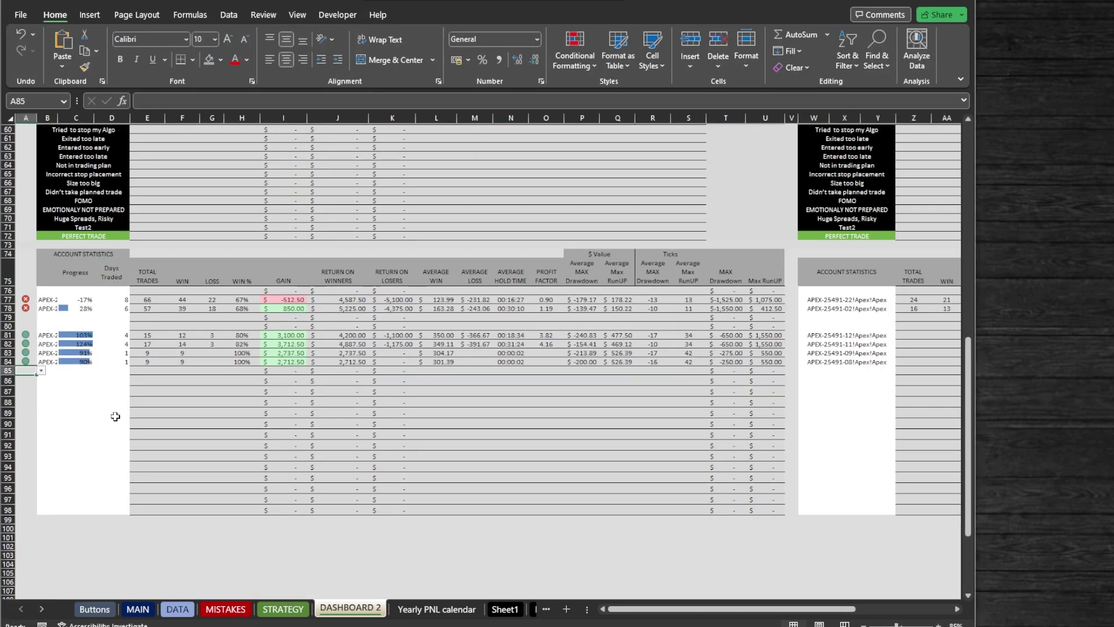
pyautogui.click(25, 335)
pyautogui.click(41, 335)
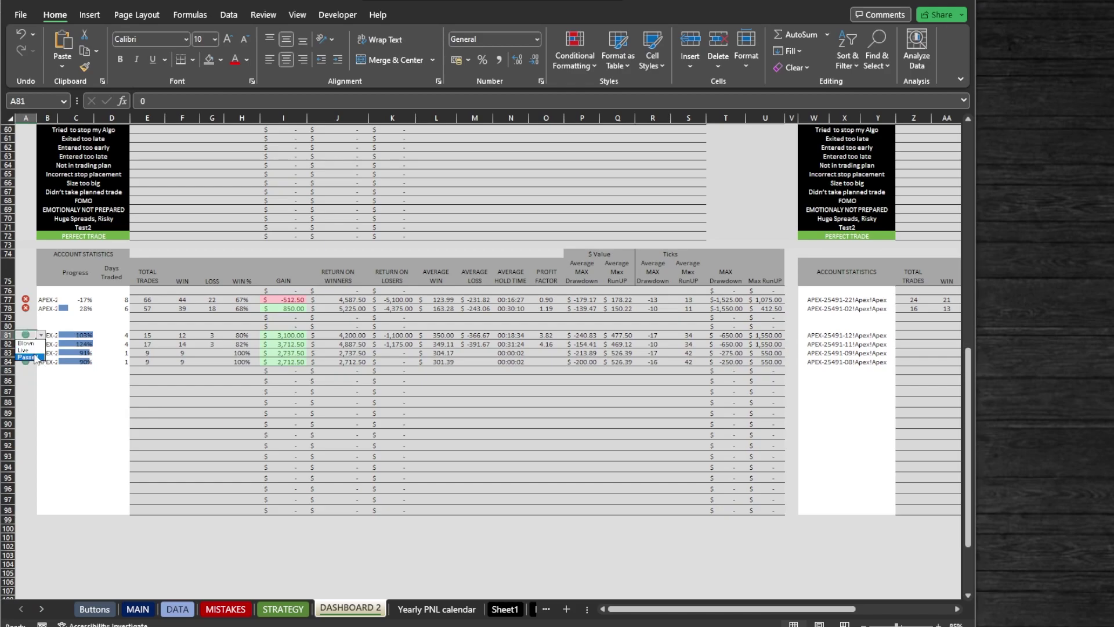
pyautogui.click(35, 357)
pyautogui.click(41, 335)
pyautogui.click(30, 351)
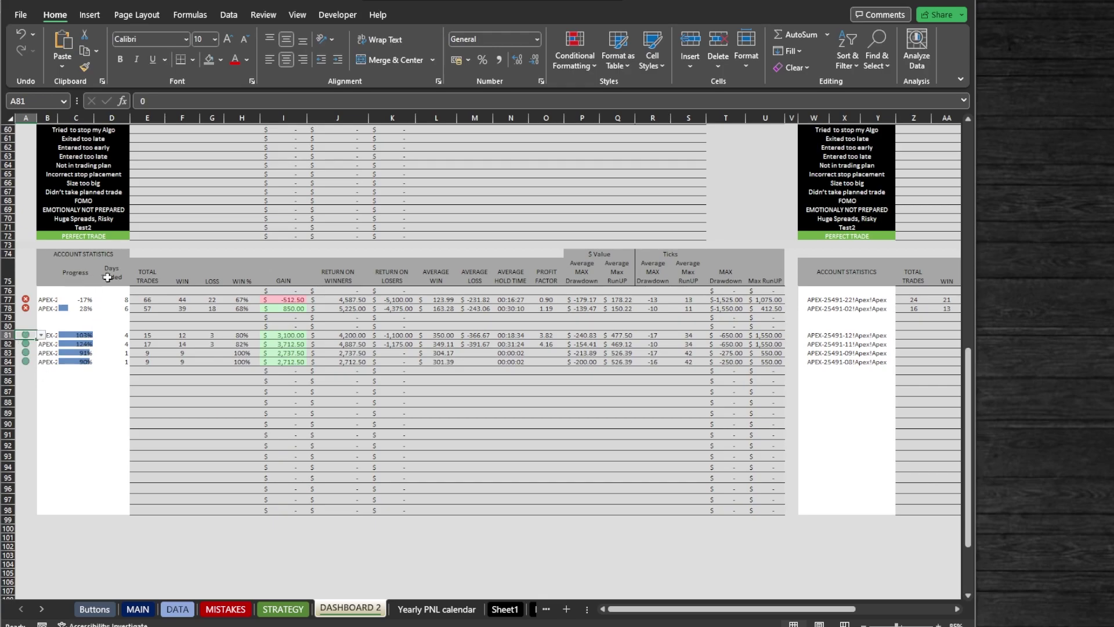
pyautogui.moveTo(119, 299); pyautogui.dragTo(122, 366)
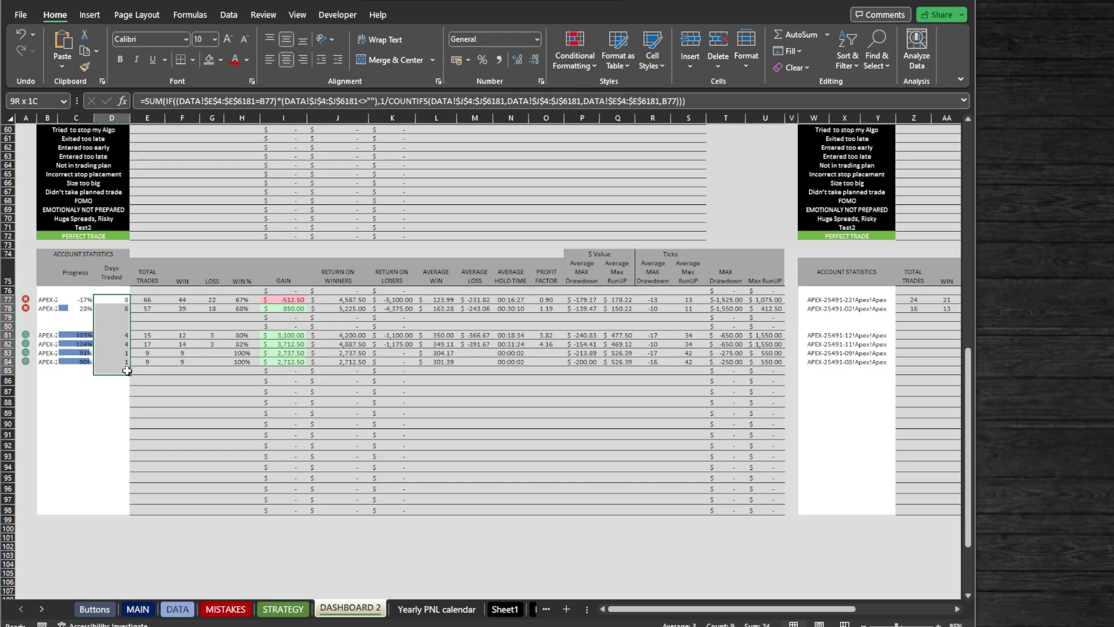
pyautogui.click(89, 452)
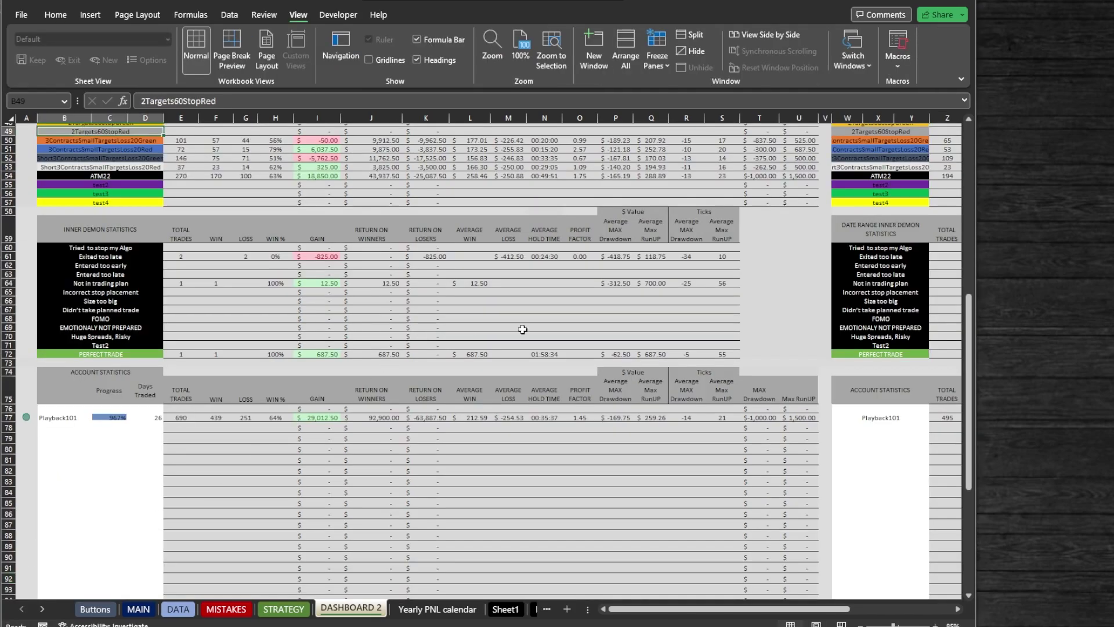
# Step: Open the Yearly PNL calendar and check T2's account list without changing the Playback101 selection
pyautogui.click(438, 609)
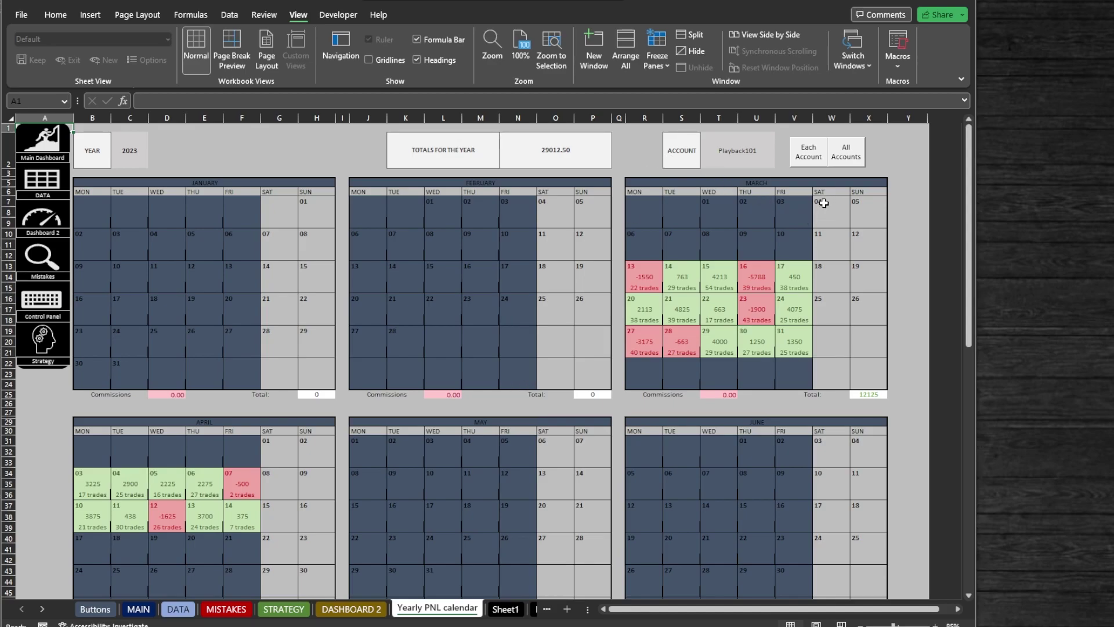
pyautogui.click(760, 158)
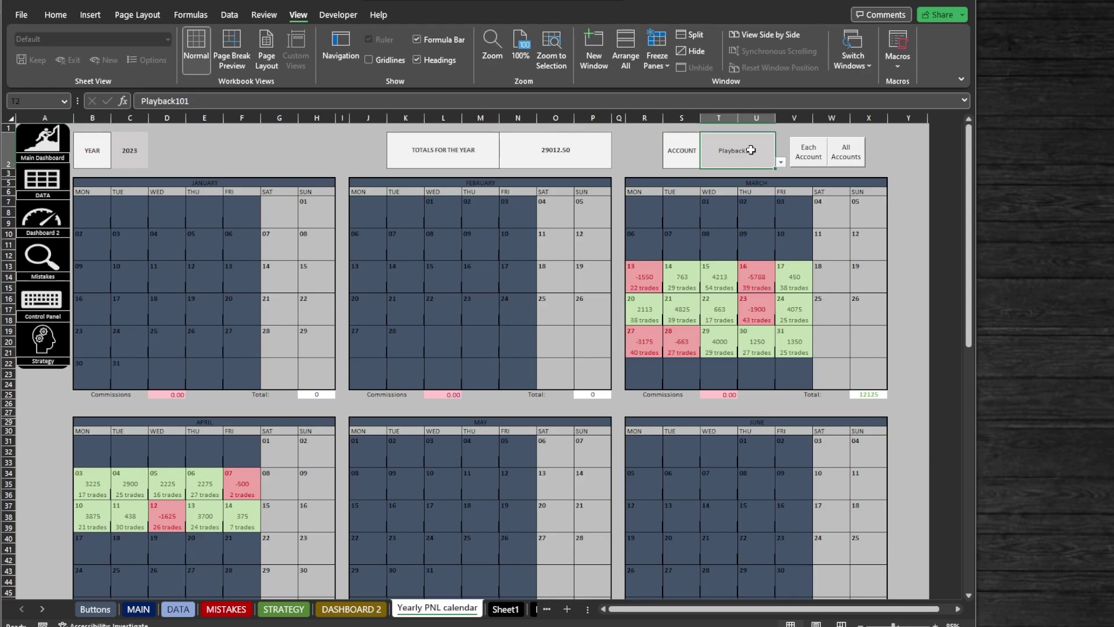
pyautogui.click(781, 162)
pyautogui.press('Escape')
# Step: Compare Sheet1's raw Playback101 trade list with the DATABASE pivot sheet, ending on Sheet1
pyautogui.click(507, 611)
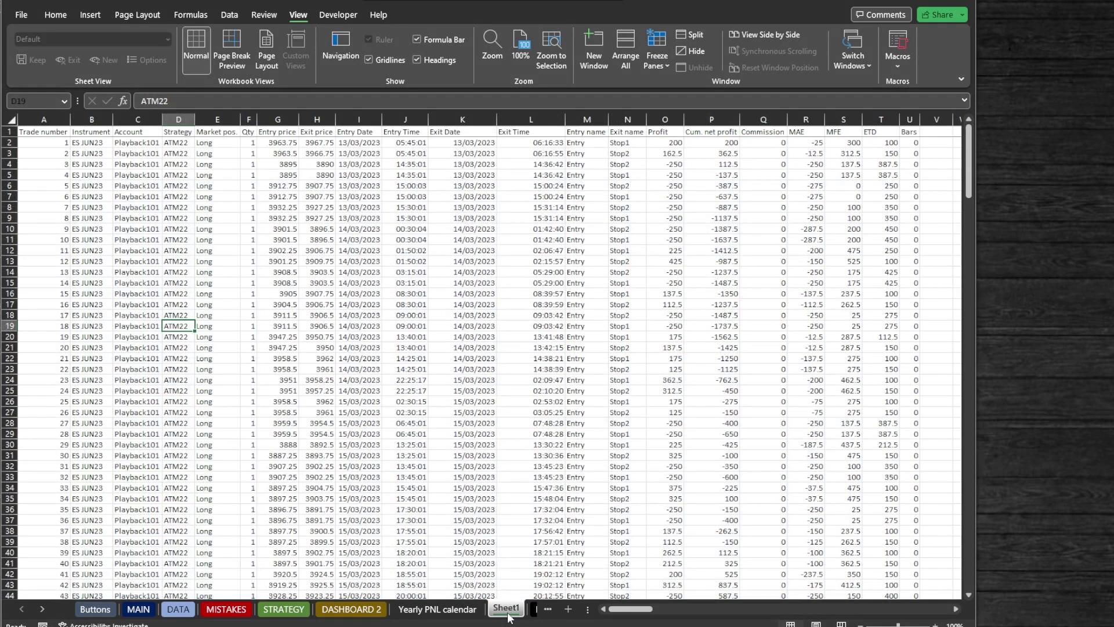
pyautogui.click(553, 612)
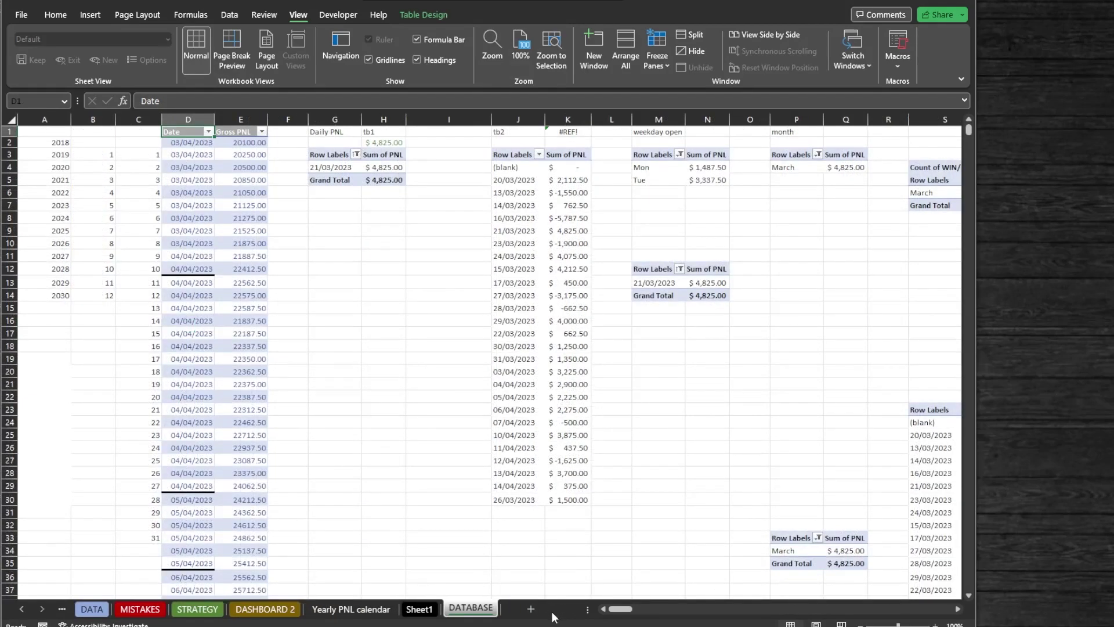
pyautogui.click(430, 614)
pyautogui.click(468, 613)
pyautogui.click(425, 614)
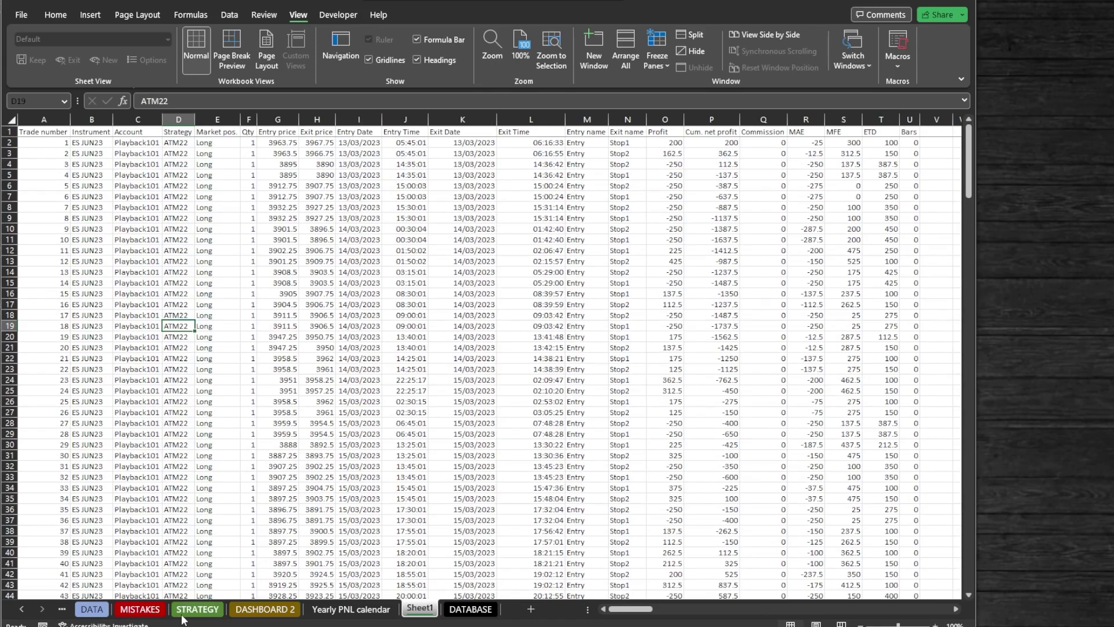
pyautogui.click(22, 608)
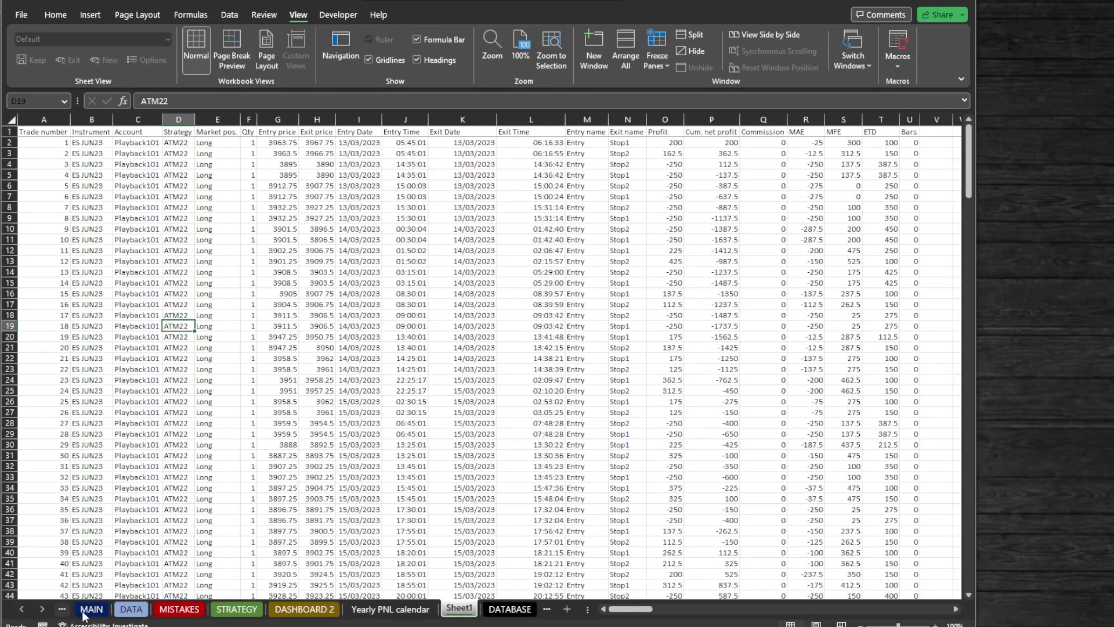
# Step: On the MAIN dashboard, clear the 21/03 filter from the CloseDate slicer to show all trades
pyautogui.click(83, 612)
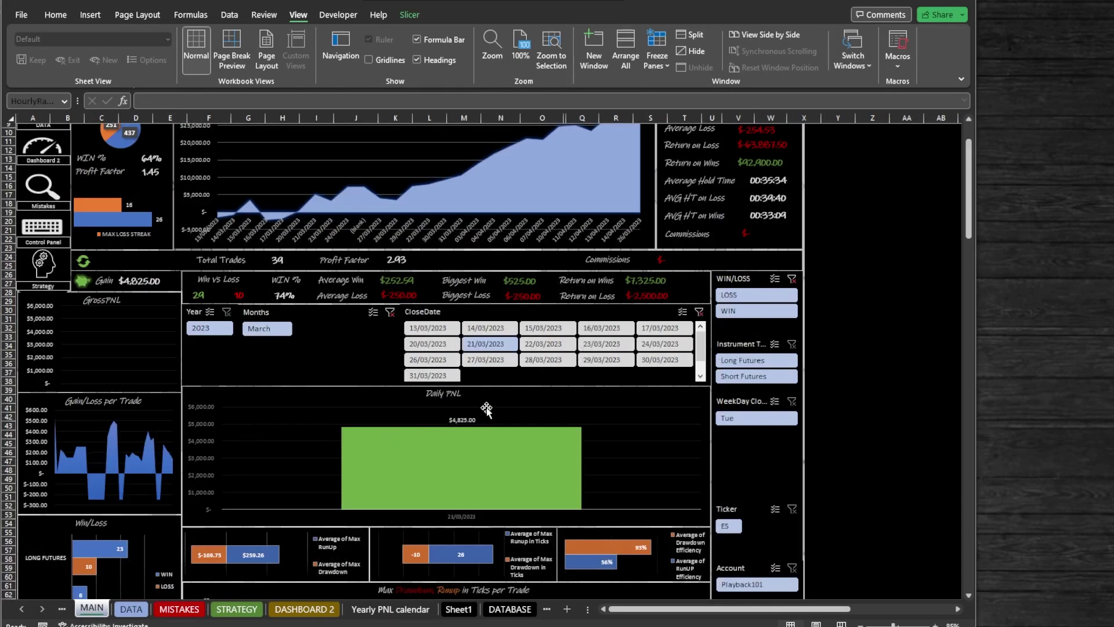
pyautogui.click(699, 312)
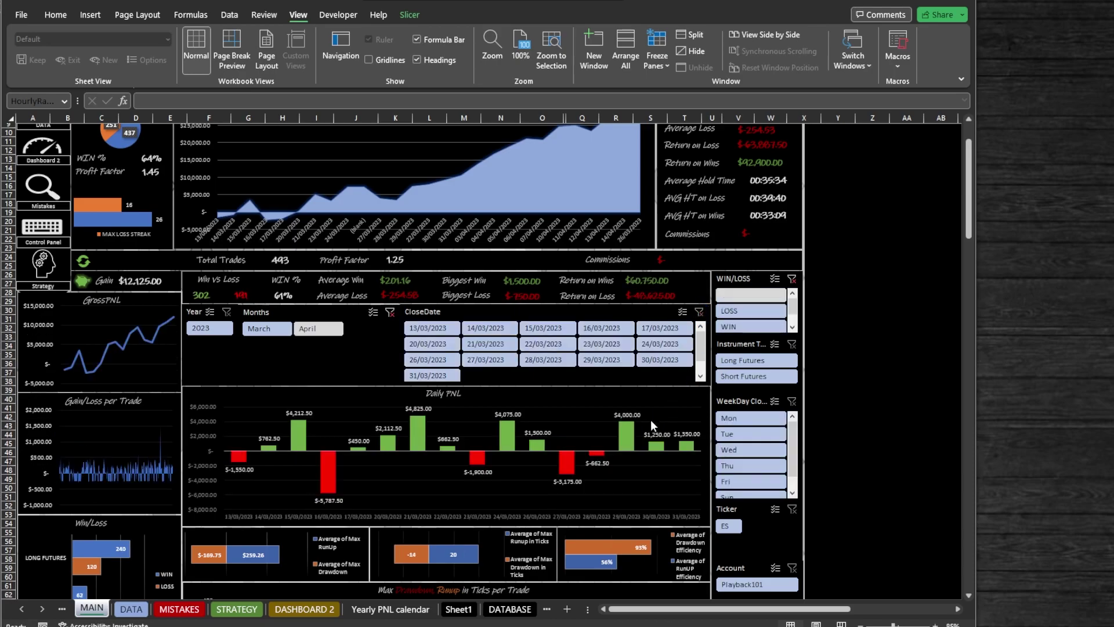